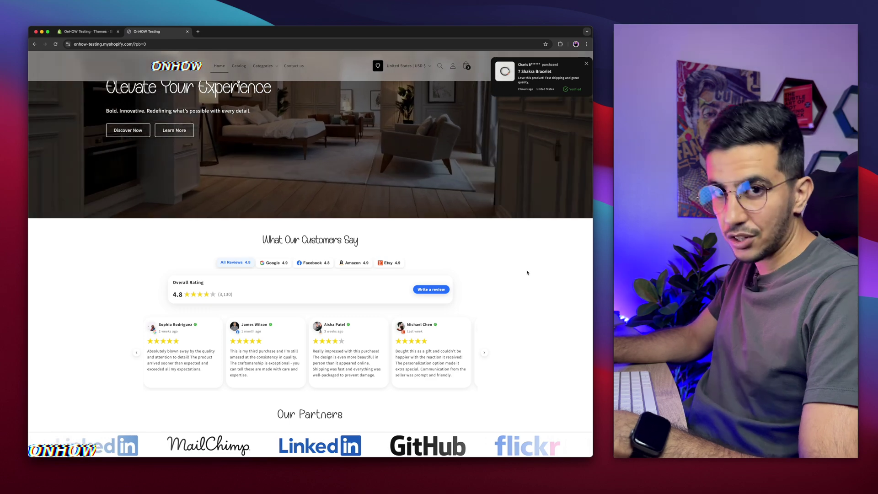
Switch through the Google, Facebook and Amazon review tabs, ending on Amazon reviews
{"action": "scroll", "coordinate": [527, 272], "scroll_direction": "down", "scroll_amount": 2}
{"action": "scroll", "coordinate": [528, 272], "scroll_direction": "up", "scroll_amount": 2}
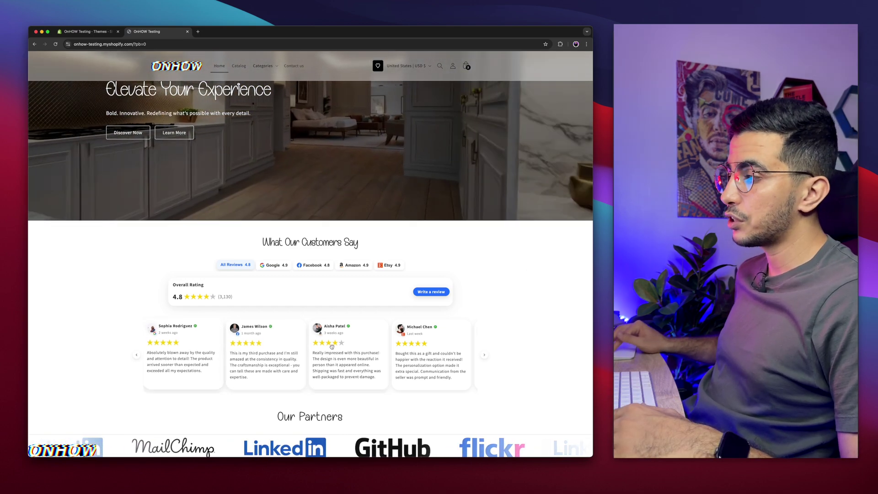
{"action": "left_click", "coordinate": [274, 265]}
{"action": "left_click", "coordinate": [314, 265]}
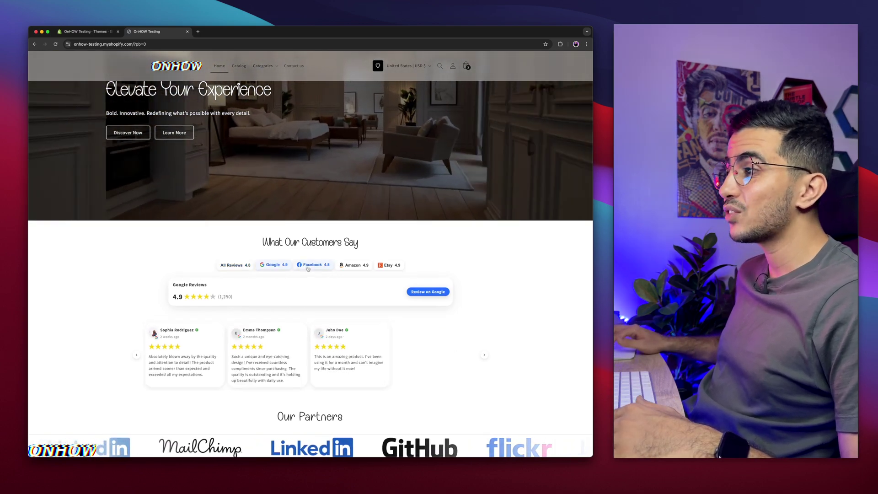
{"action": "left_click", "coordinate": [354, 265]}
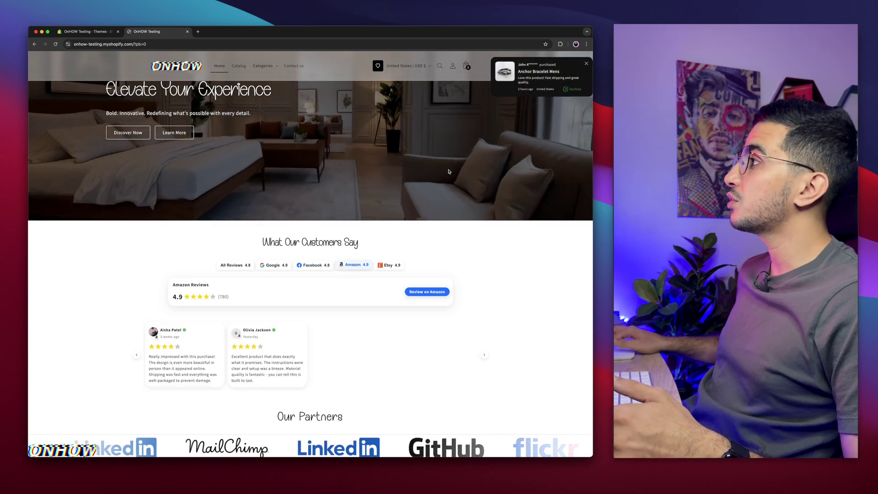
Close the 'Don't forget' cart reminder popup
{"action": "scroll", "coordinate": [537, 131], "scroll_direction": "up", "scroll_amount": 5}
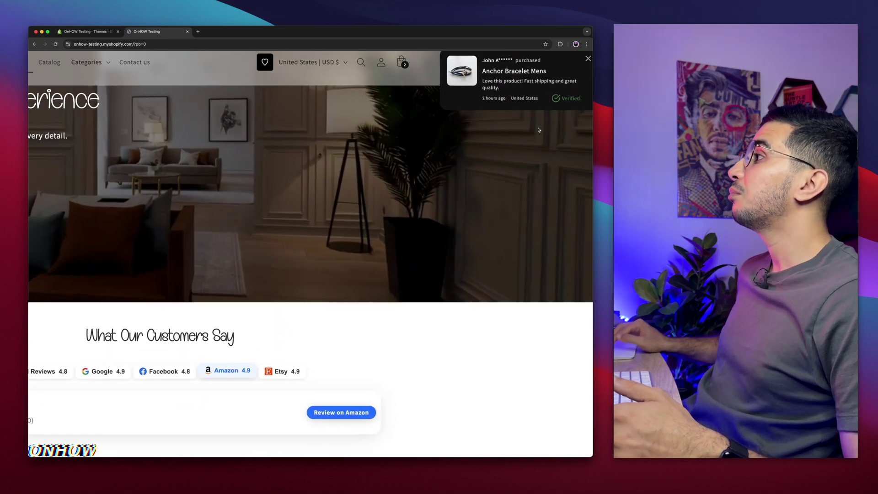
{"action": "scroll", "coordinate": [524, 161], "scroll_direction": "up", "scroll_amount": 1}
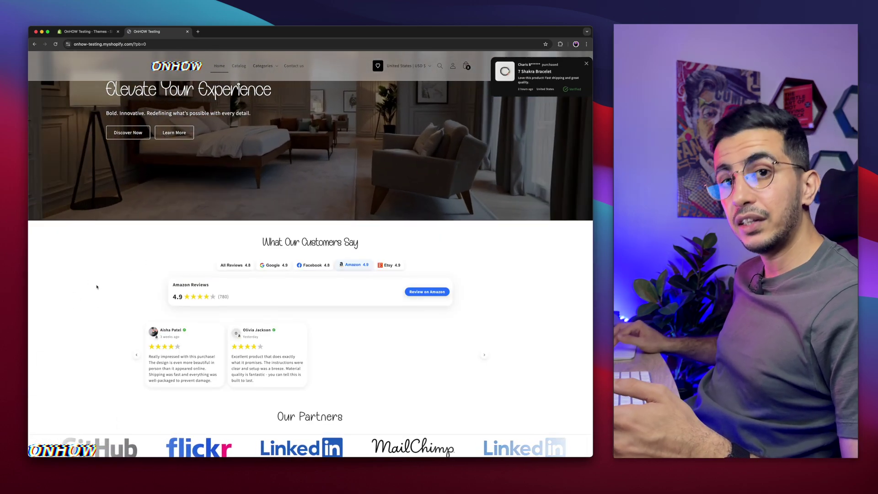
{"action": "mouse_move", "coordinate": [147, 39]}
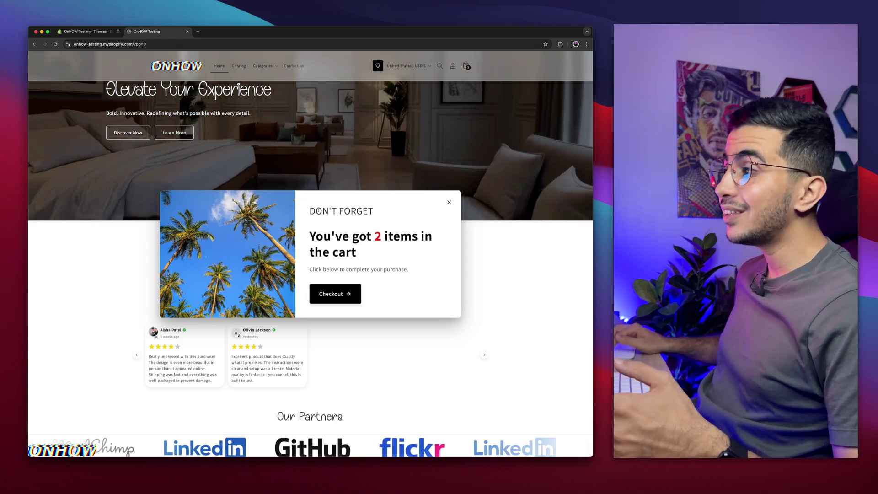
{"action": "left_click_drag", "start_coordinate": [312, 234], "coordinate": [425, 254]}
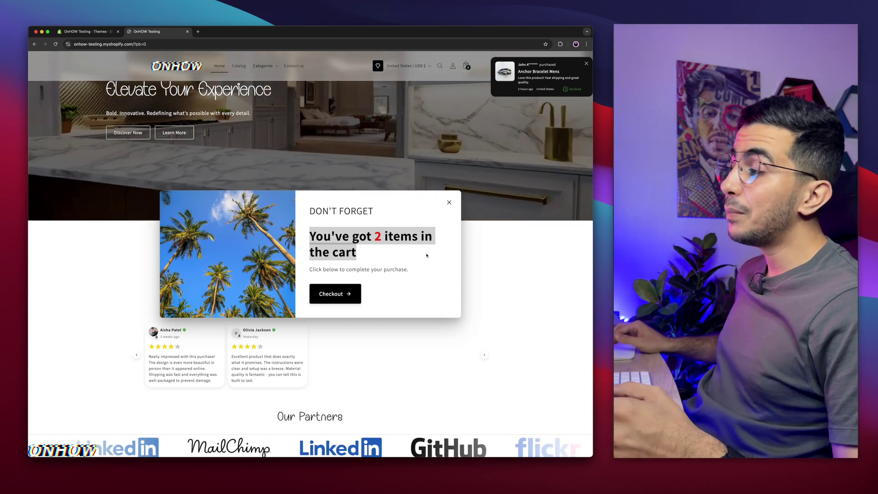
{"action": "left_click", "coordinate": [449, 202]}
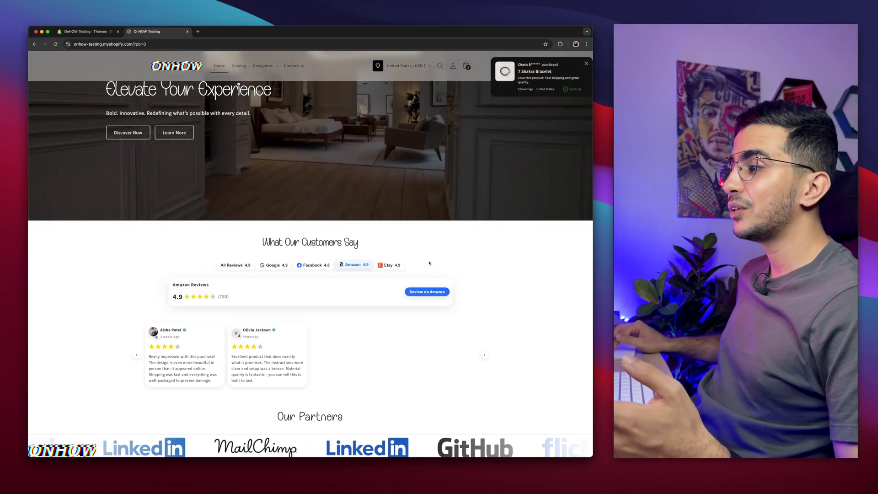
Open Anchor Bracelet Mens from Featured products and review its $69.99 sale page
{"action": "scroll", "coordinate": [477, 305], "scroll_direction": "down", "scroll_amount": 5}
{"action": "scroll", "coordinate": [477, 305], "scroll_direction": "down", "scroll_amount": 6}
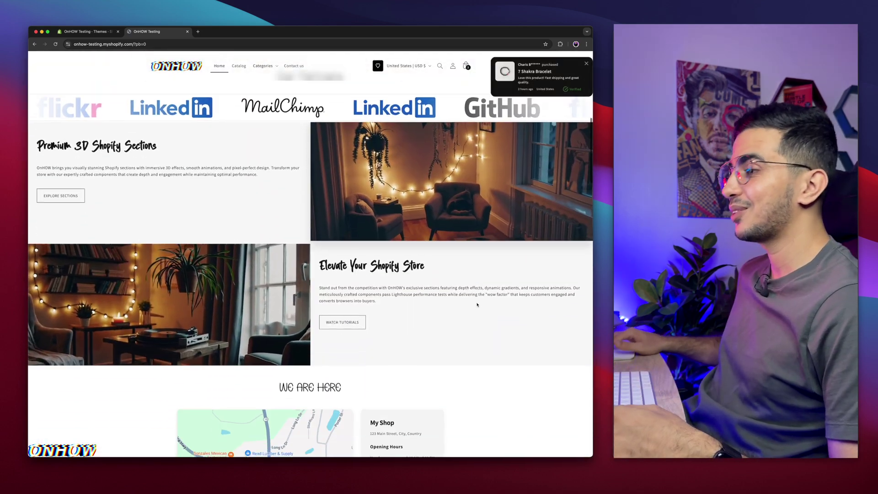
{"action": "scroll", "coordinate": [477, 304], "scroll_direction": "up", "scroll_amount": 5}
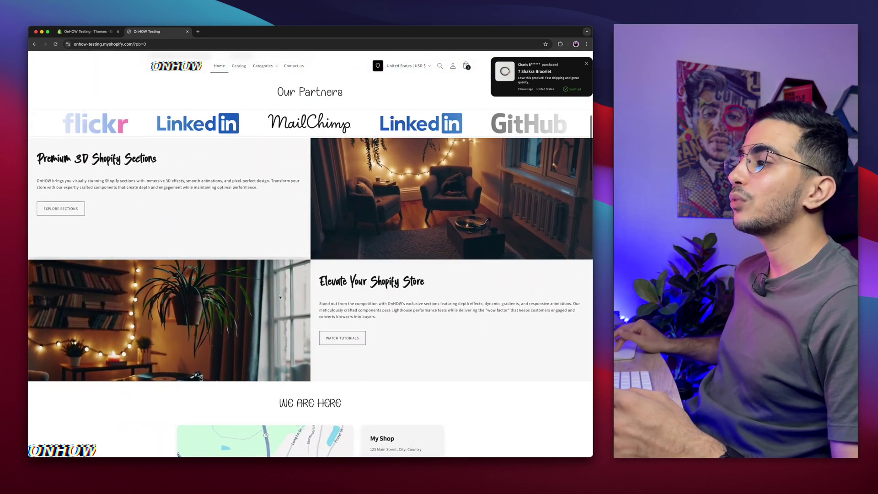
{"action": "scroll", "coordinate": [267, 296], "scroll_direction": "down", "scroll_amount": 10}
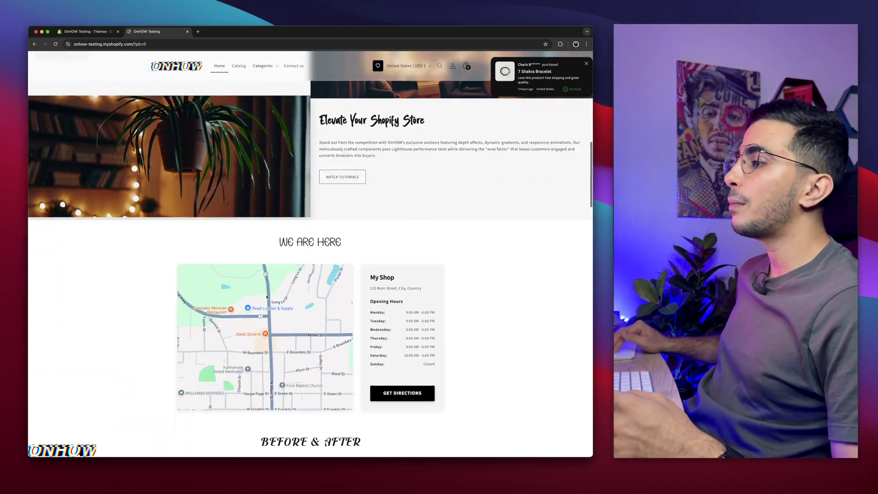
{"action": "scroll", "coordinate": [267, 297], "scroll_direction": "down", "scroll_amount": 12}
{"action": "scroll", "coordinate": [267, 297], "scroll_direction": "down", "scroll_amount": 3}
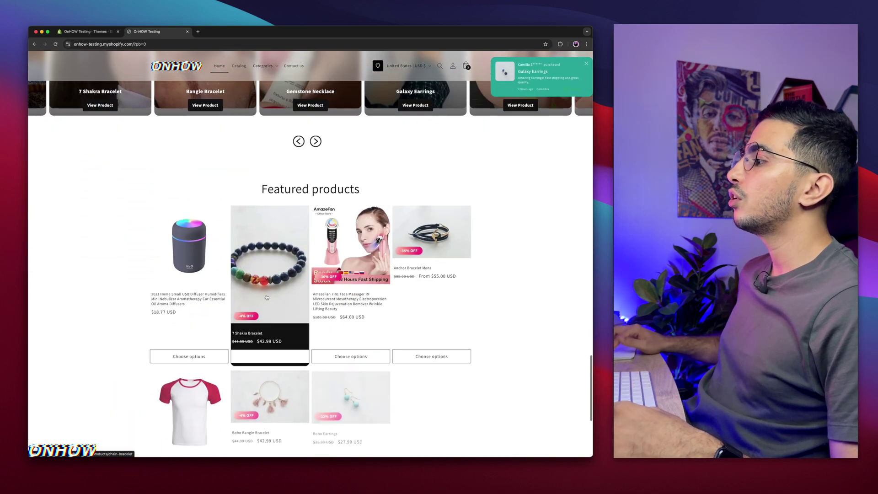
{"action": "left_click", "coordinate": [431, 230]}
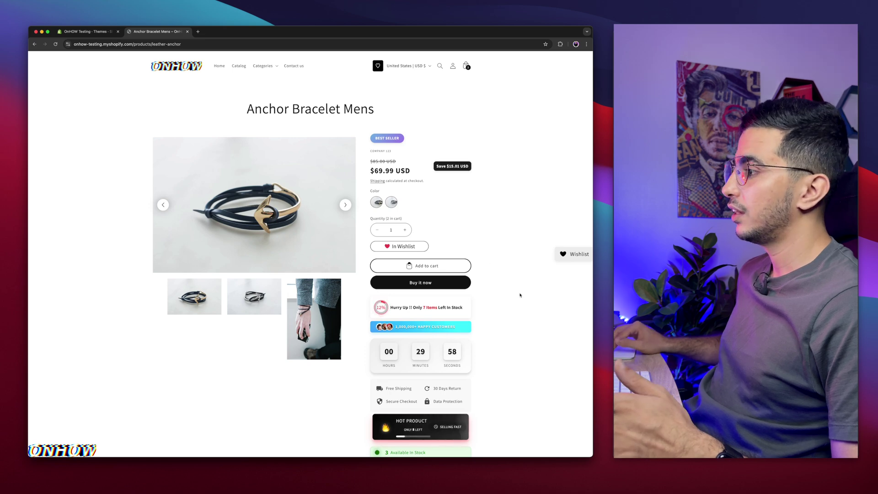
{"action": "scroll", "coordinate": [493, 297], "scroll_direction": "down", "scroll_amount": 3}
{"action": "scroll", "coordinate": [469, 298], "scroll_direction": "down", "scroll_amount": 1}
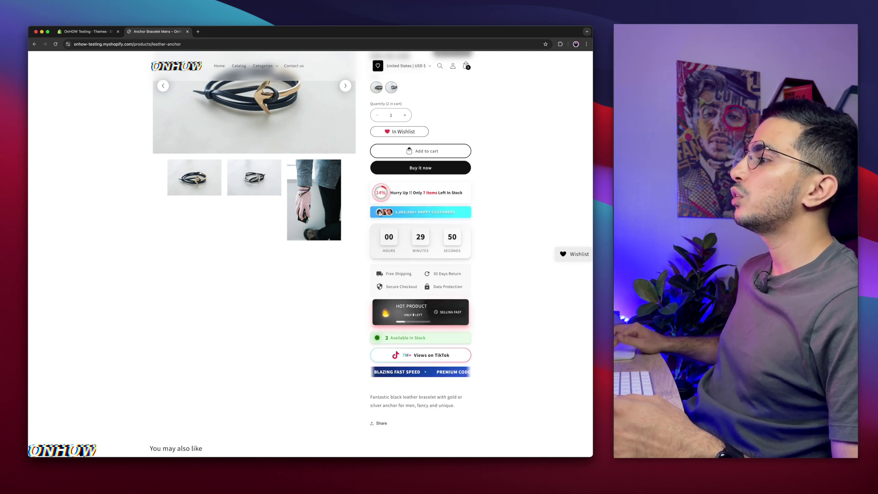
{"action": "scroll", "coordinate": [473, 196], "scroll_direction": "up", "scroll_amount": 3}
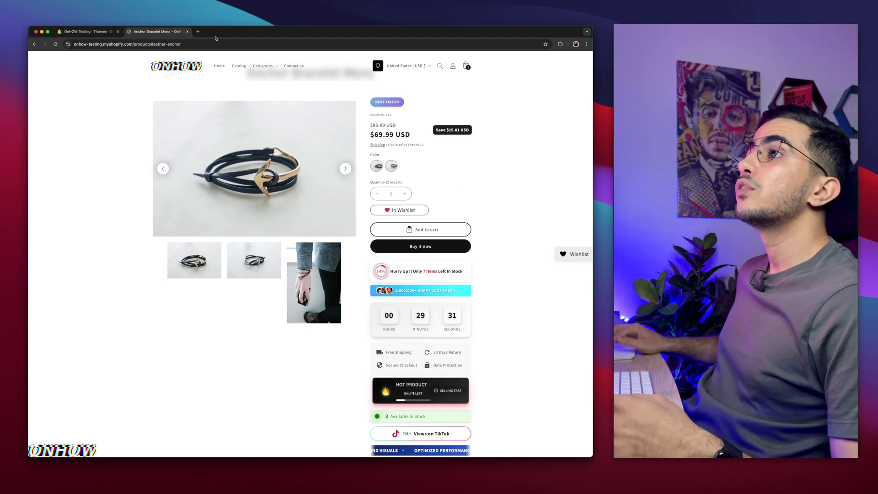
Close the storefront product page and preview the Horizon theme copy
{"action": "left_click", "coordinate": [188, 31]}
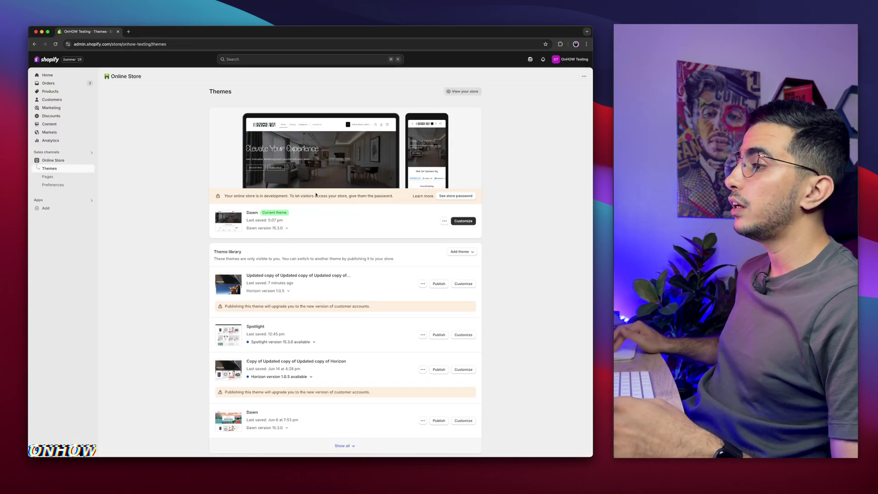
{"action": "left_click", "coordinate": [423, 284]}
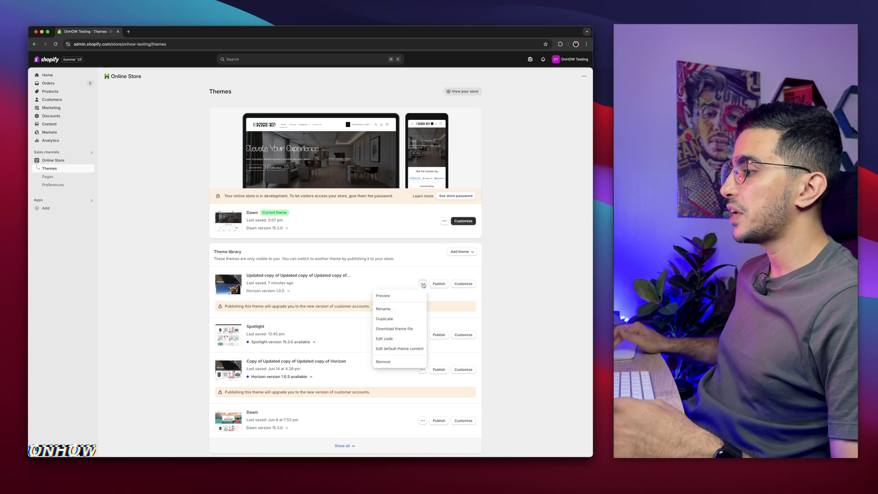
{"action": "left_click", "coordinate": [398, 295]}
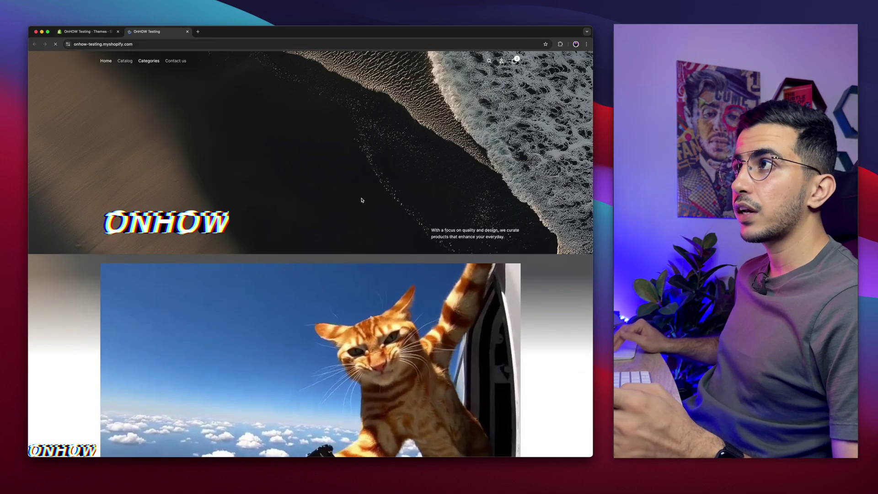
Open Anchor Bracelet Mens in the Horizon preview, select its title, then return to Themes
{"action": "scroll", "coordinate": [361, 200], "scroll_direction": "down", "scroll_amount": 10}
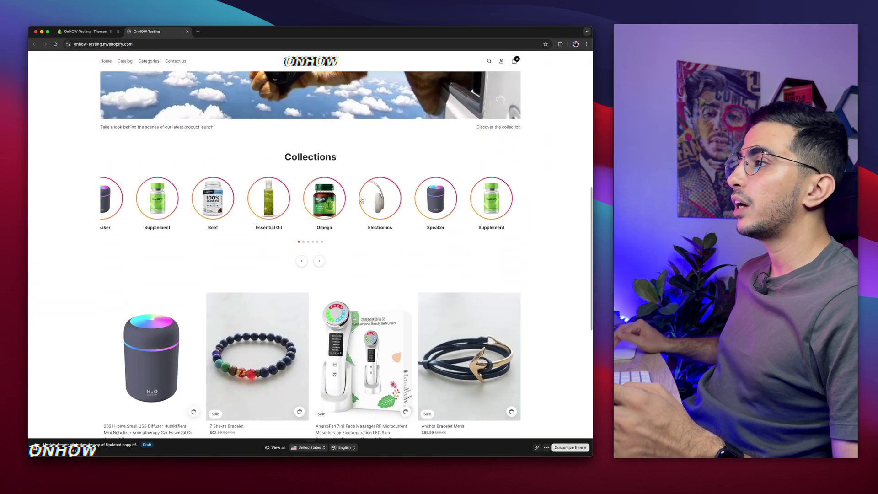
{"action": "scroll", "coordinate": [325, 200], "scroll_direction": "up", "scroll_amount": 5}
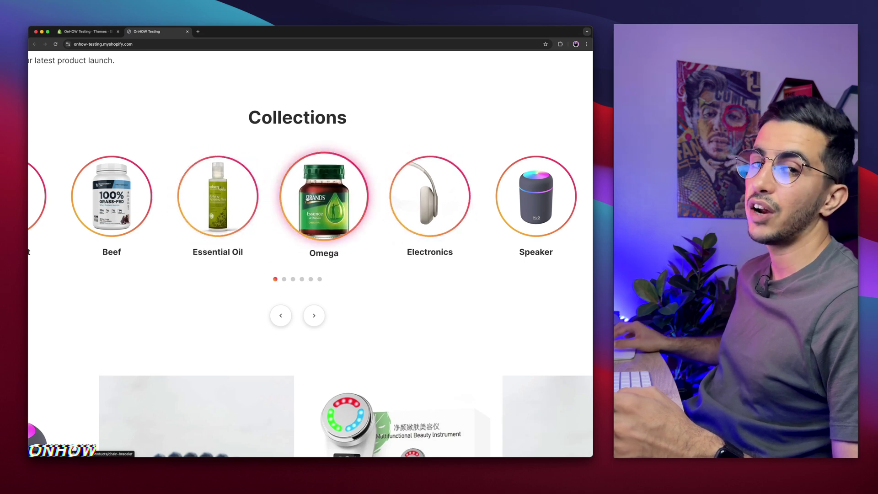
{"action": "key", "text": "super+0"}
{"action": "scroll", "coordinate": [462, 292], "scroll_direction": "down", "scroll_amount": 5}
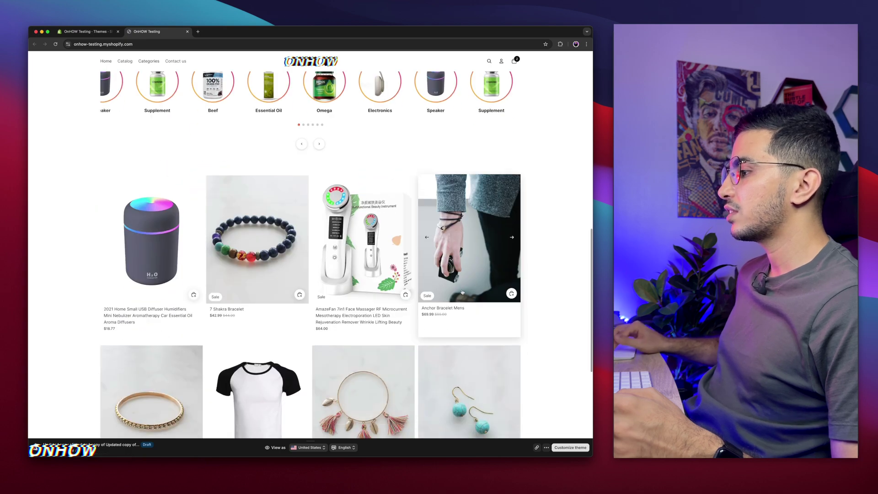
{"action": "key", "text": "super+equal"}
{"action": "key", "text": "super+equal"}
{"action": "key", "text": "super+equal"}
{"action": "key", "text": "super+equal"}
{"action": "scroll", "coordinate": [351, 327], "scroll_direction": "down", "scroll_amount": 1}
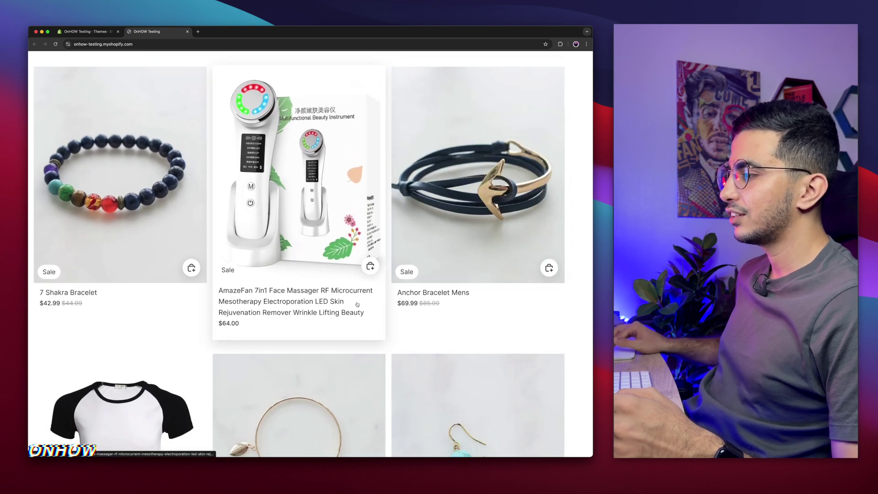
{"action": "key", "text": "super+minus"}
{"action": "key", "text": "super+minus"}
{"action": "key", "text": "super+minus"}
{"action": "key", "text": "super+minus"}
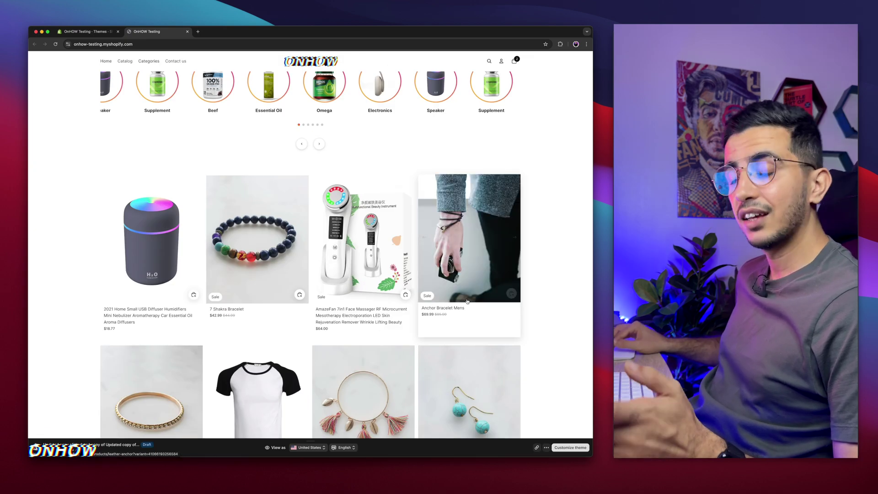
{"action": "left_click", "coordinate": [467, 300]}
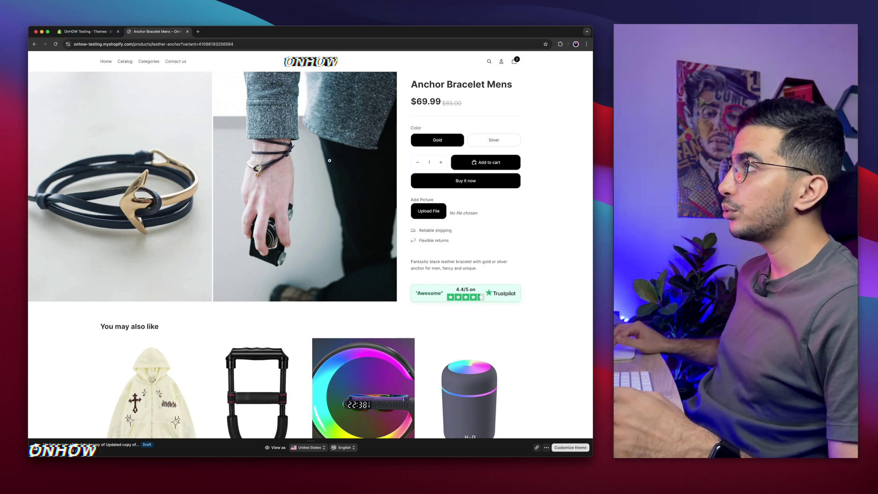
{"action": "left_click_drag", "start_coordinate": [411, 85], "coordinate": [512, 89]}
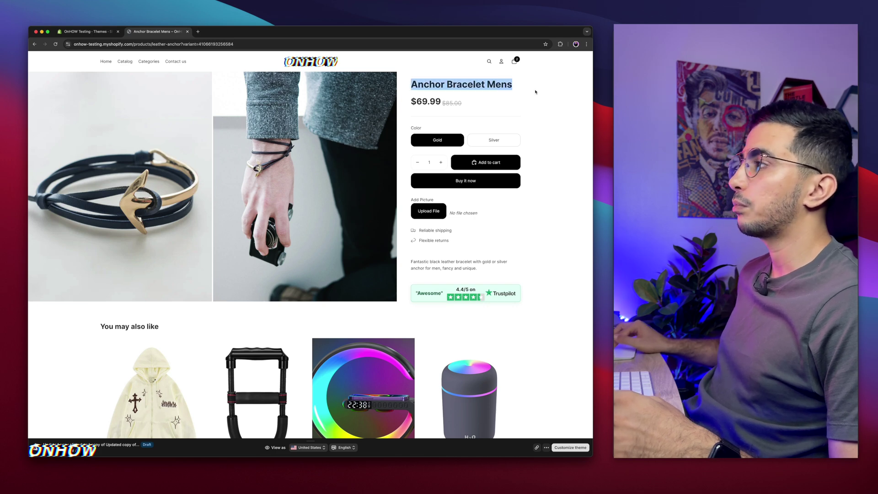
{"action": "left_click", "coordinate": [101, 34]}
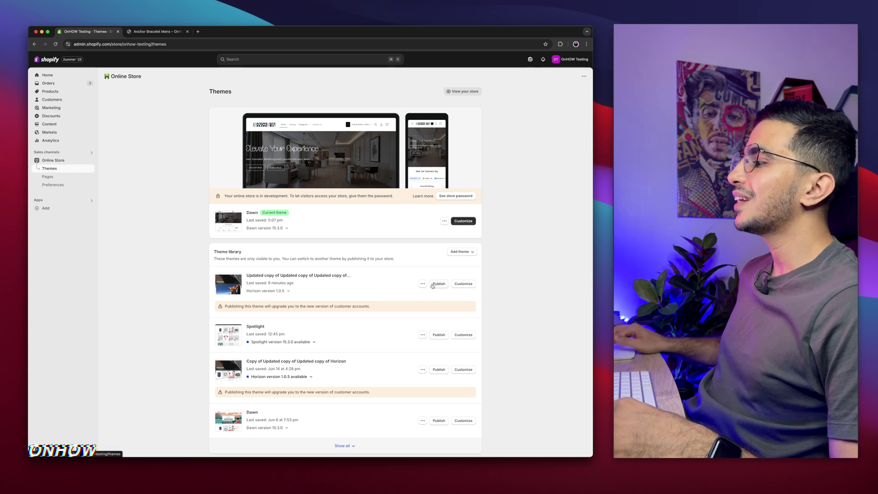
Edit the Horizon copy's Default product template, previewing it with Boho Earrings
{"action": "left_click", "coordinate": [467, 286]}
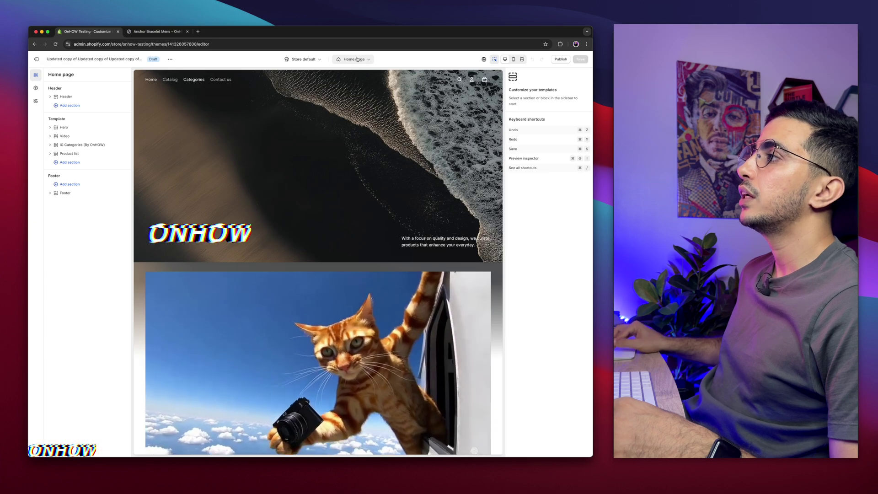
{"action": "left_click", "coordinate": [351, 69]}
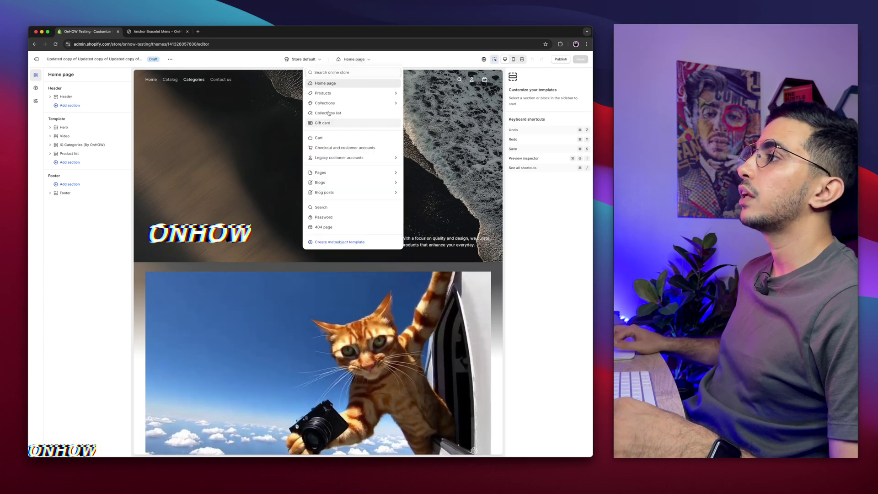
{"action": "left_click", "coordinate": [327, 93]}
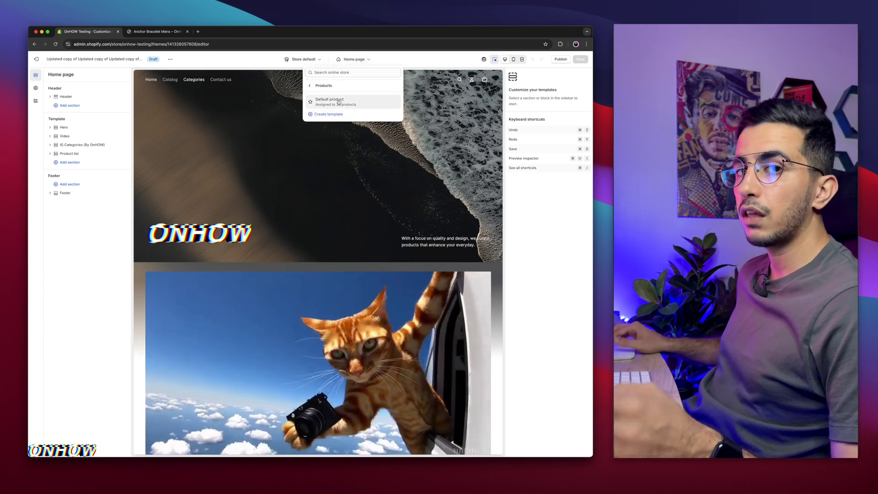
{"action": "left_click", "coordinate": [339, 102]}
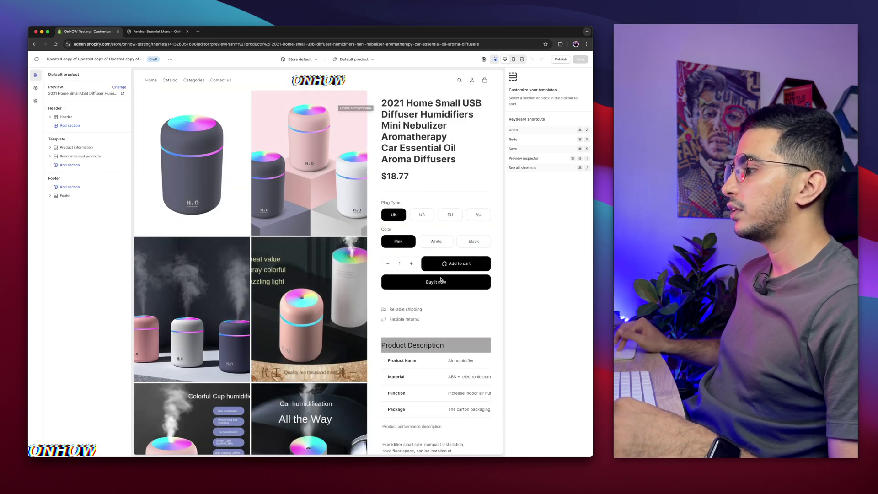
{"action": "left_click", "coordinate": [119, 87]}
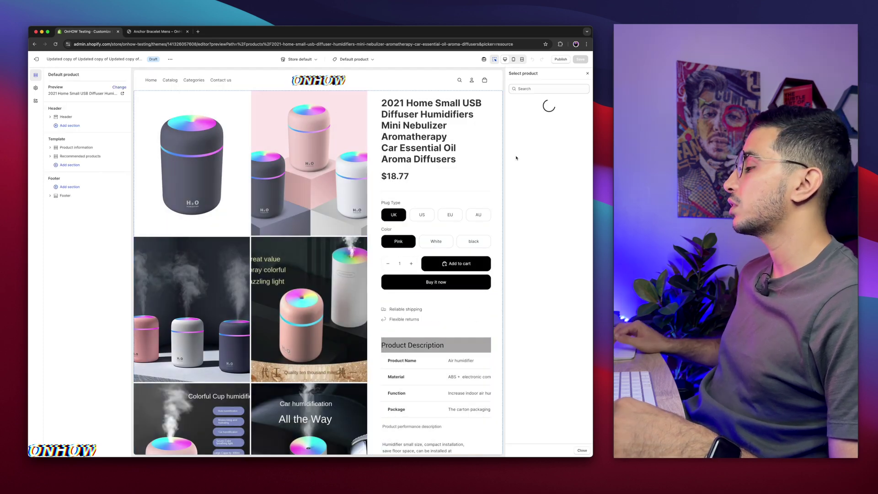
{"action": "left_click", "coordinate": [541, 219]}
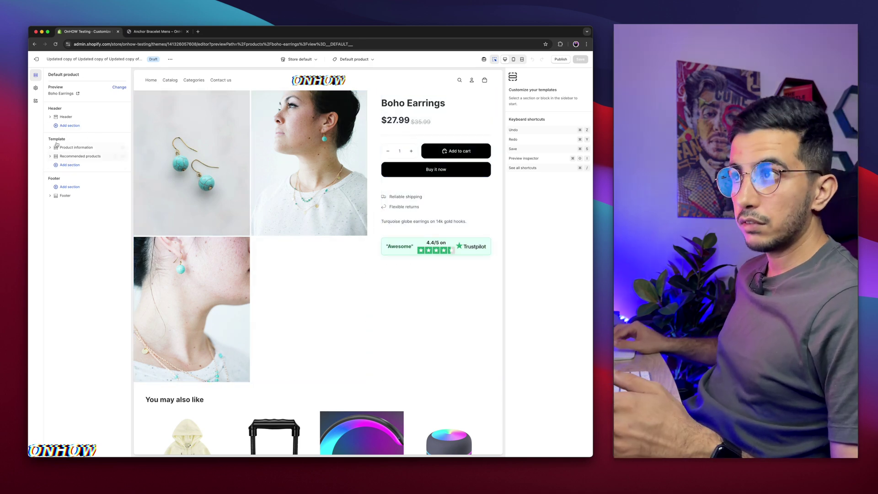
Add a Custom liquid block under Buy buttons in Product information and focus its Liquid code field
{"action": "mouse_move", "coordinate": [56, 144]}
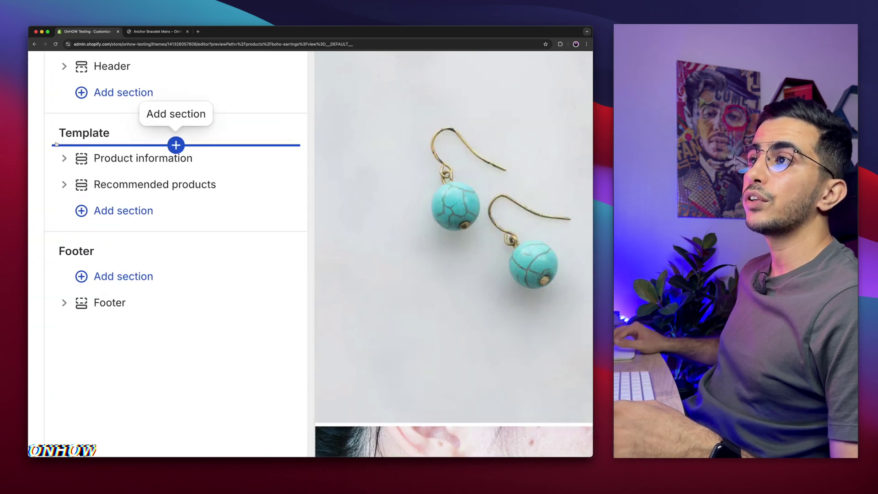
{"action": "left_click", "coordinate": [119, 158]}
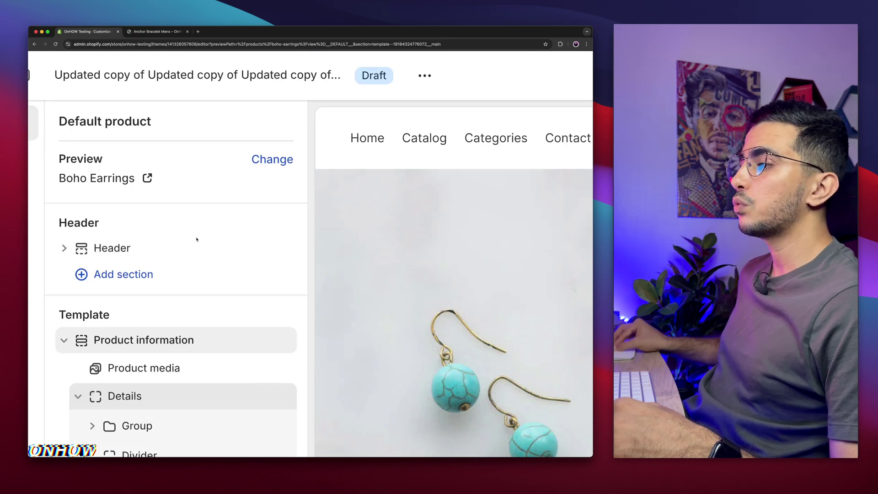
{"action": "left_click", "coordinate": [94, 210]}
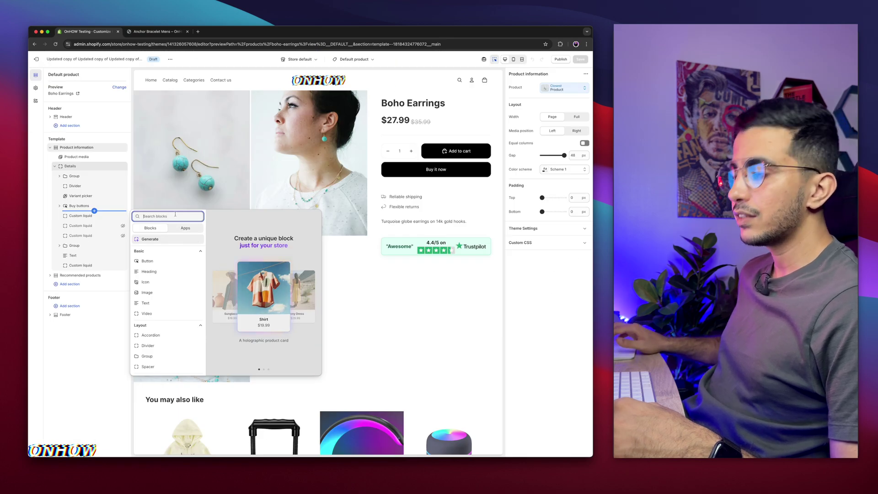
{"action": "type", "text": "custom"}
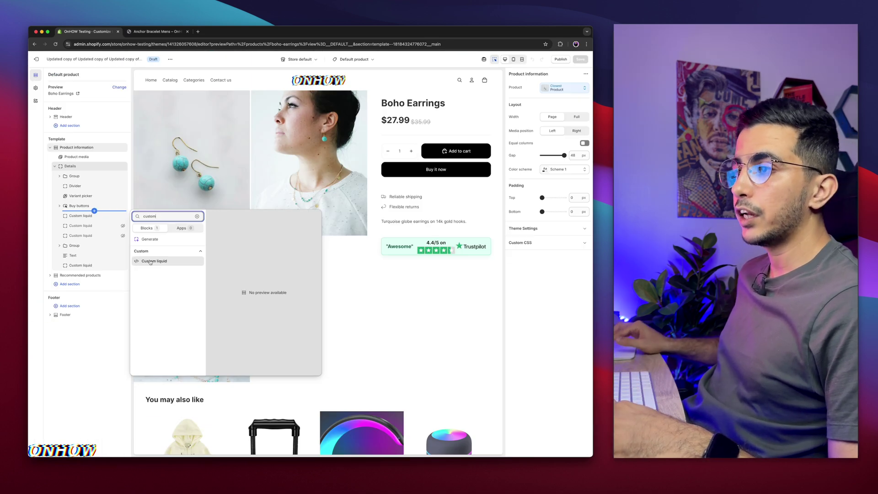
{"action": "left_click", "coordinate": [149, 262]}
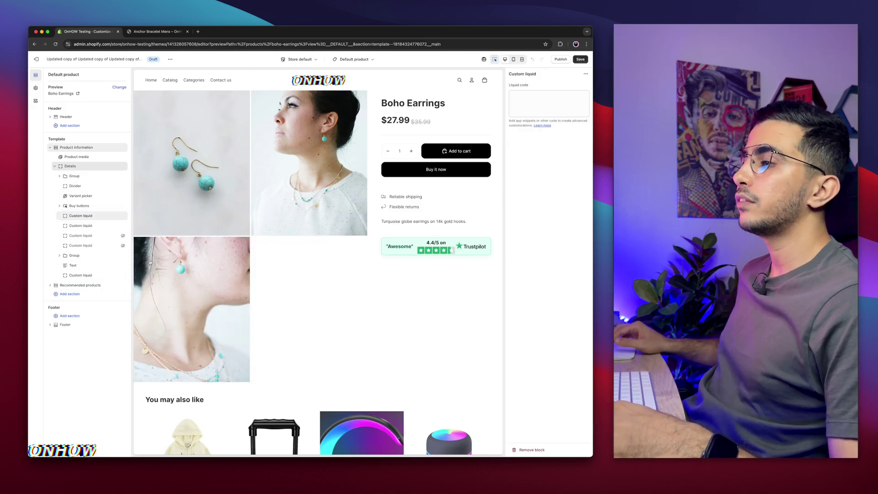
{"action": "left_click", "coordinate": [539, 103]}
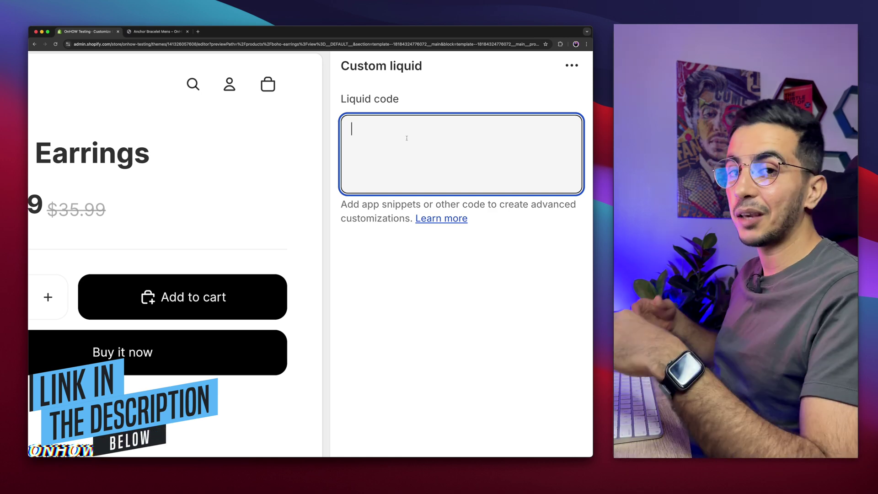
Load the onhow.codes custom button tutorial in a new tab and copy its code block
{"action": "left_click", "coordinate": [199, 33]}
{"action": "type", "text": "onhow.codes/?p=1123"}
{"action": "key", "text": "Return"}
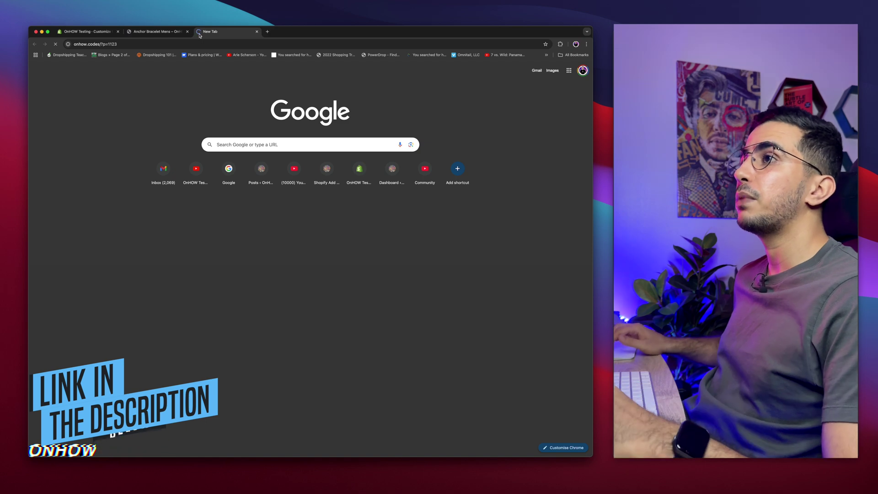
{"action": "scroll", "coordinate": [225, 289], "scroll_direction": "down", "scroll_amount": 10}
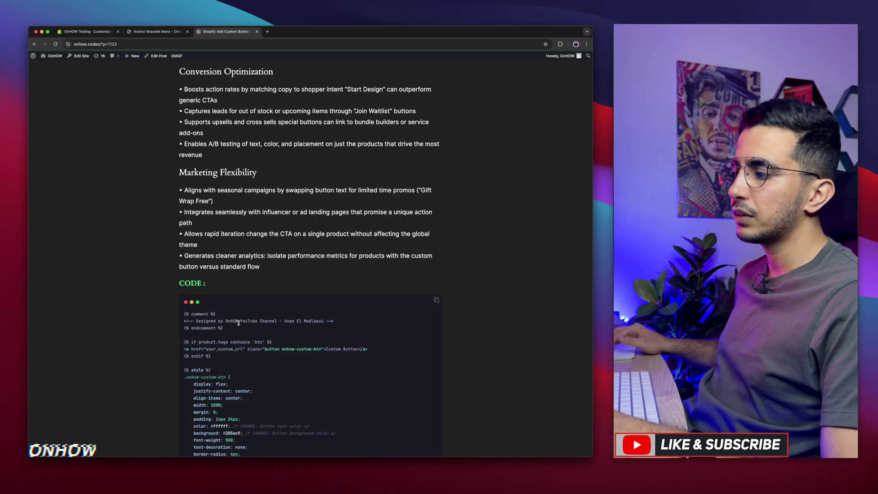
{"action": "scroll", "coordinate": [238, 323], "scroll_direction": "down", "scroll_amount": 3}
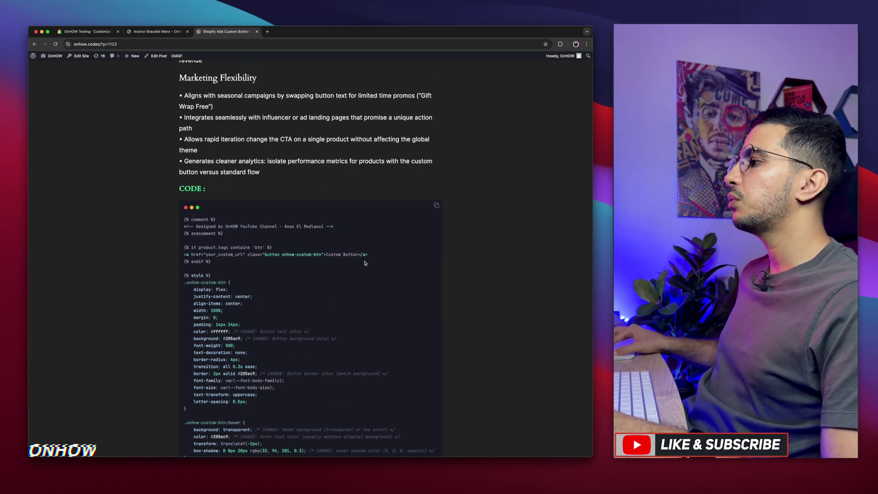
{"action": "scroll", "coordinate": [356, 276], "scroll_direction": "up", "scroll_amount": 5}
{"action": "scroll", "coordinate": [524, 156], "scroll_direction": "right", "scroll_amount": 2}
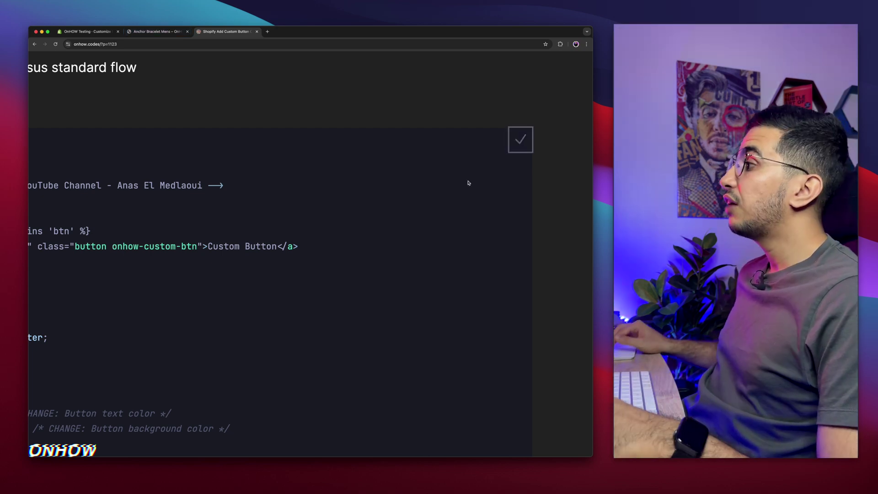
Paste the button code into the Custom liquid block's Liquid code and save the template
{"action": "left_click", "coordinate": [75, 31]}
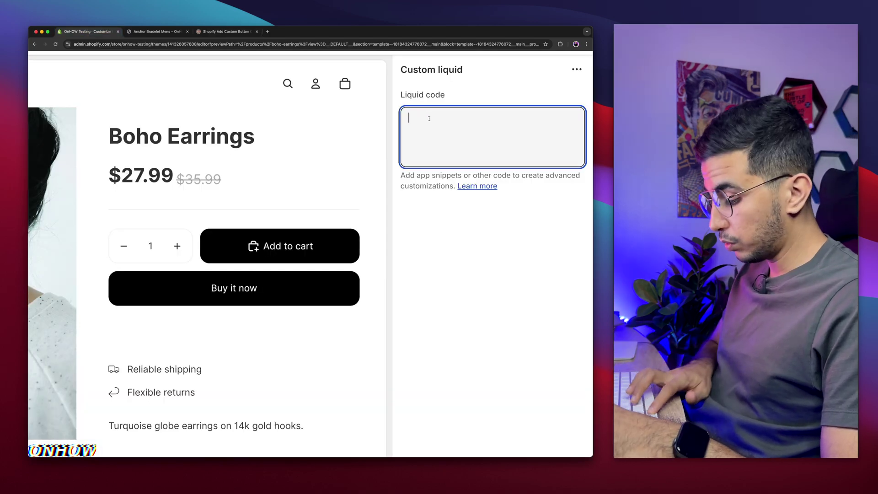
{"action": "key", "text": "super+v"}
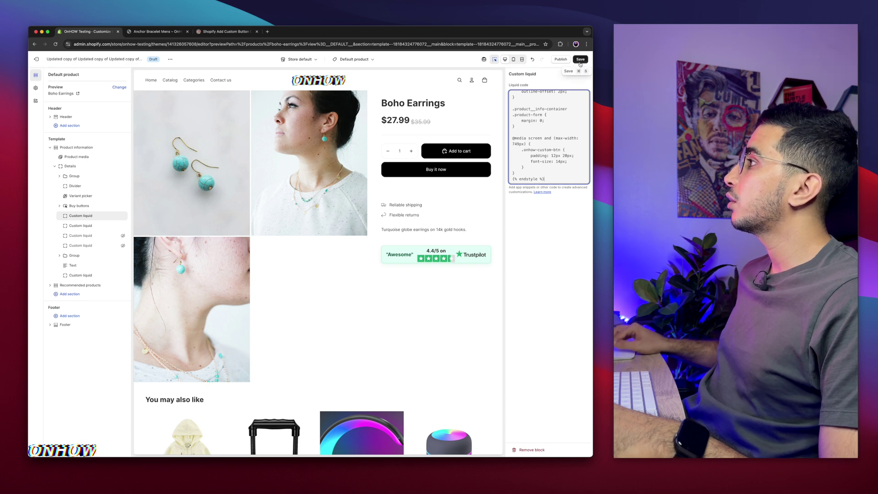
{"action": "left_click", "coordinate": [580, 59]}
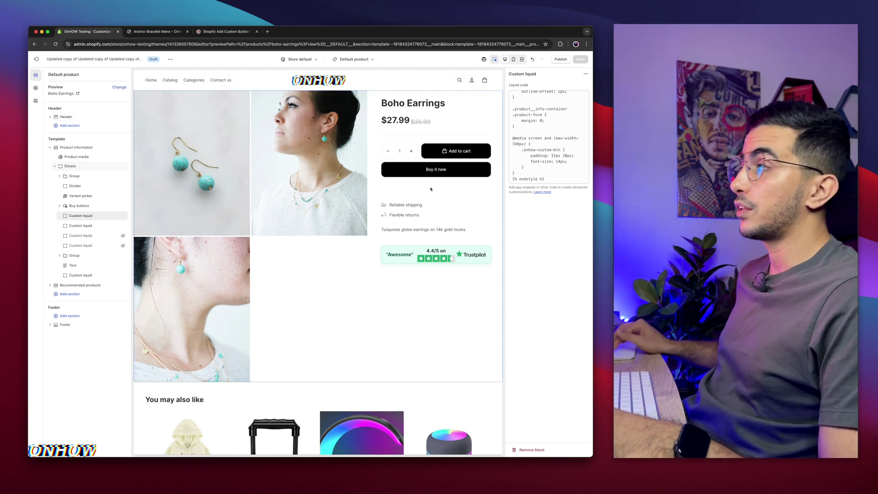
Check the Anchor Bracelet Mens storefront page, then return to the theme editor
{"action": "left_click", "coordinate": [174, 33]}
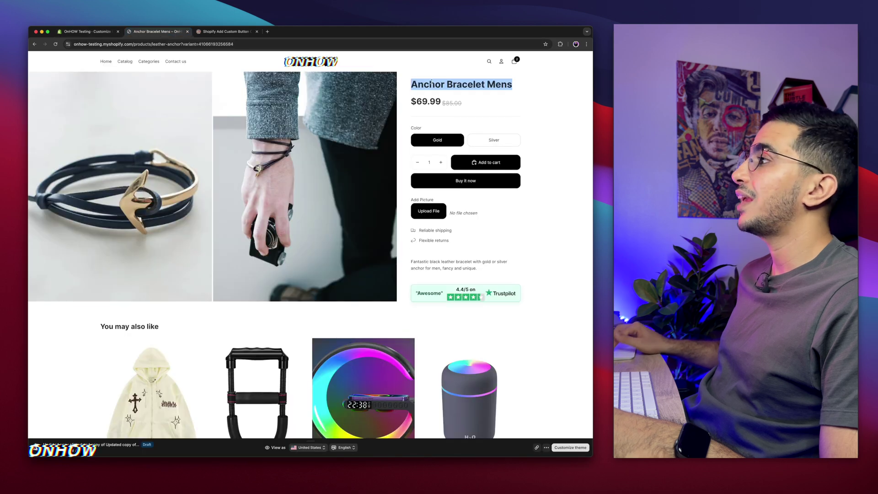
{"action": "left_click", "coordinate": [503, 88]}
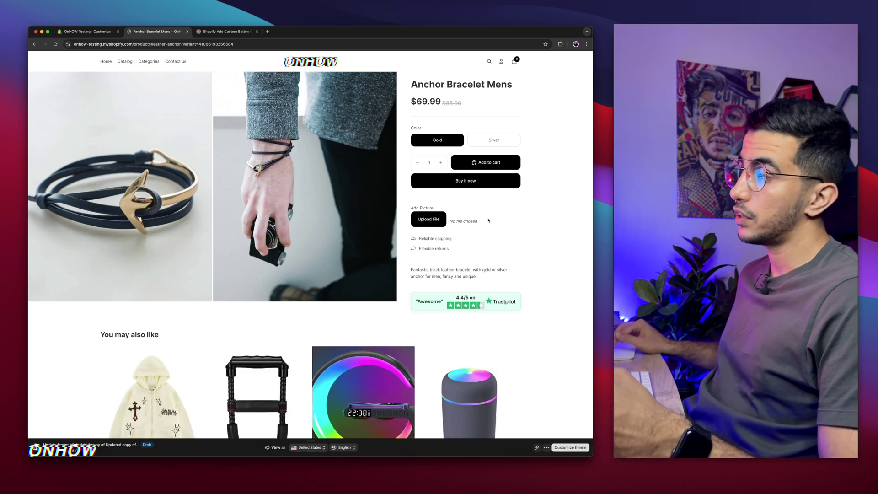
{"action": "left_click", "coordinate": [87, 32]}
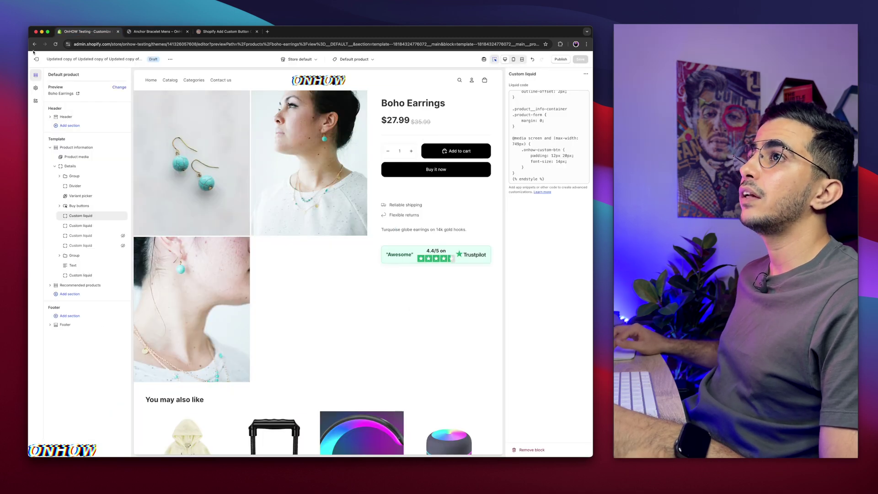
Exit the theme editor and open Anchor Bracelet Mens through an admin search for 'anchor'
{"action": "left_click", "coordinate": [37, 60]}
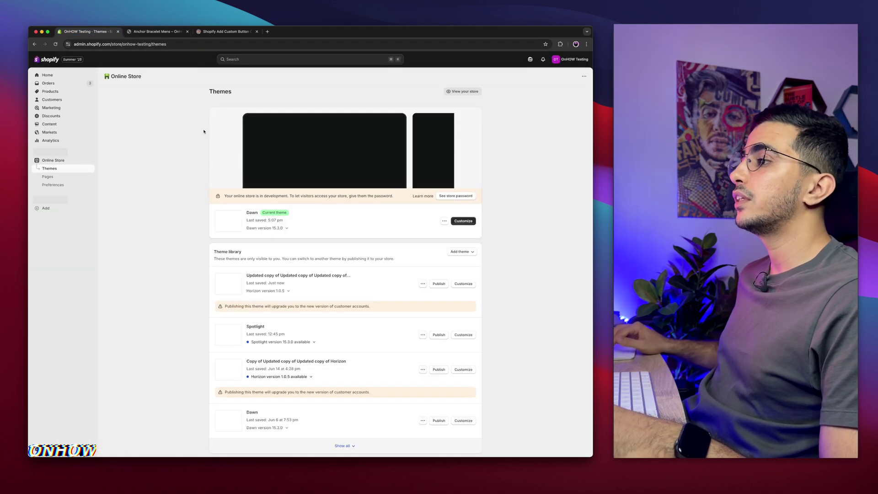
{"action": "left_click", "coordinate": [243, 59]}
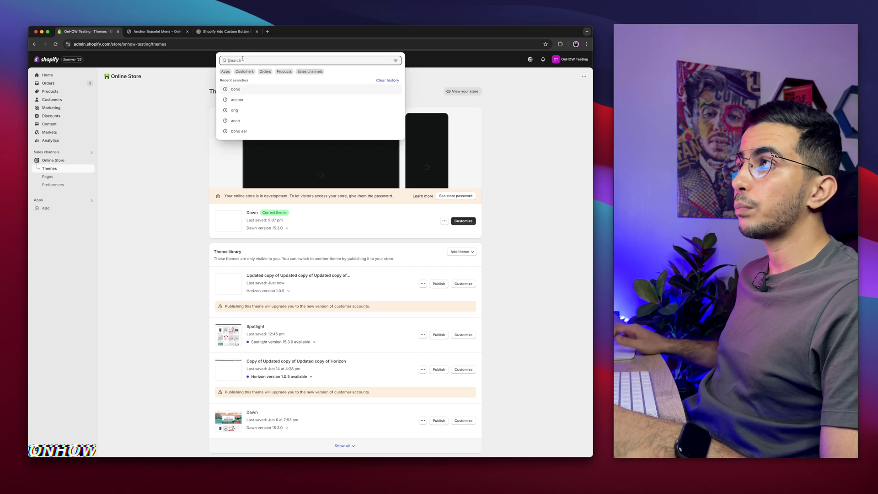
{"action": "left_click", "coordinate": [163, 31]}
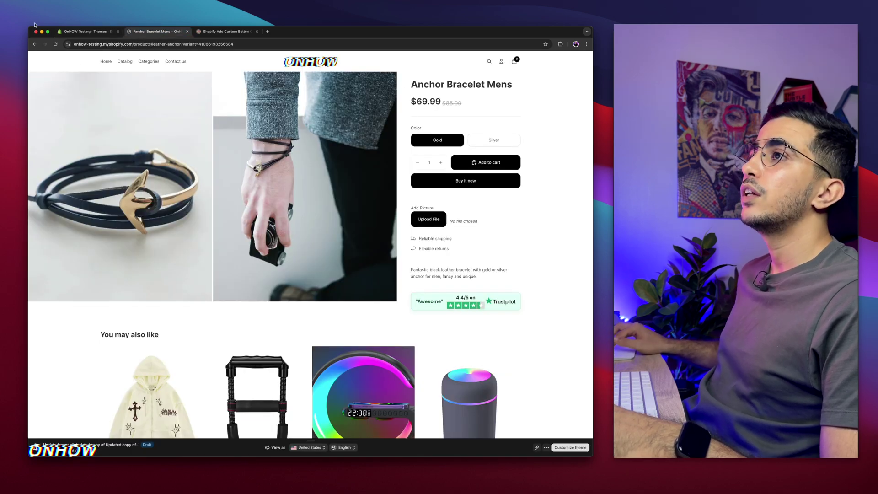
{"action": "left_click", "coordinate": [59, 32]}
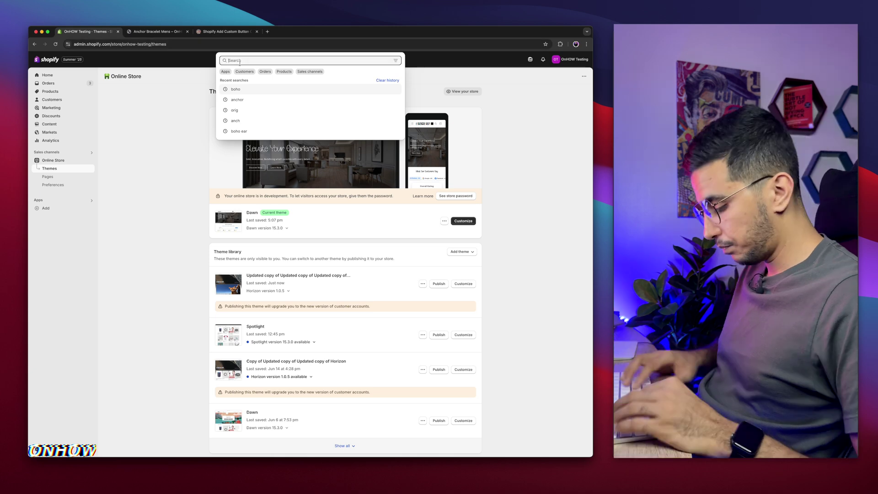
{"action": "type", "text": "anchor"}
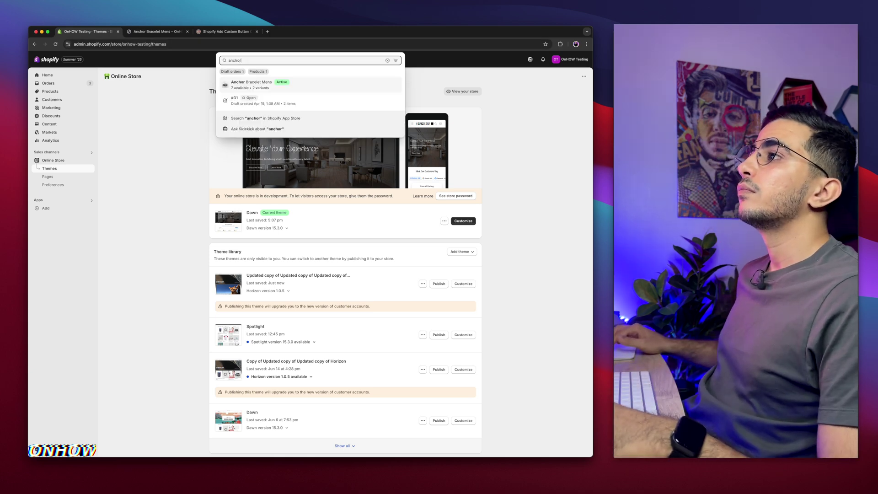
{"action": "left_click", "coordinate": [248, 84]}
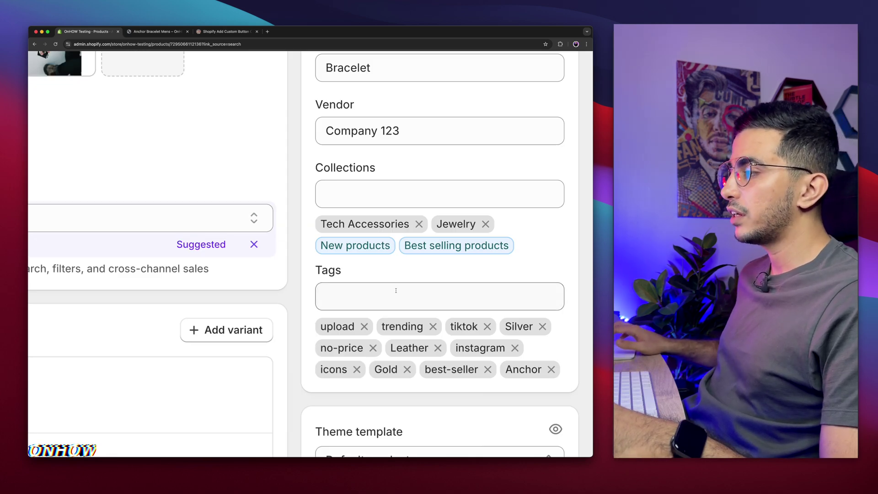
Add the 'btn' tag to Anchor Bracelet Mens and save the product
{"action": "left_click", "coordinate": [396, 290]}
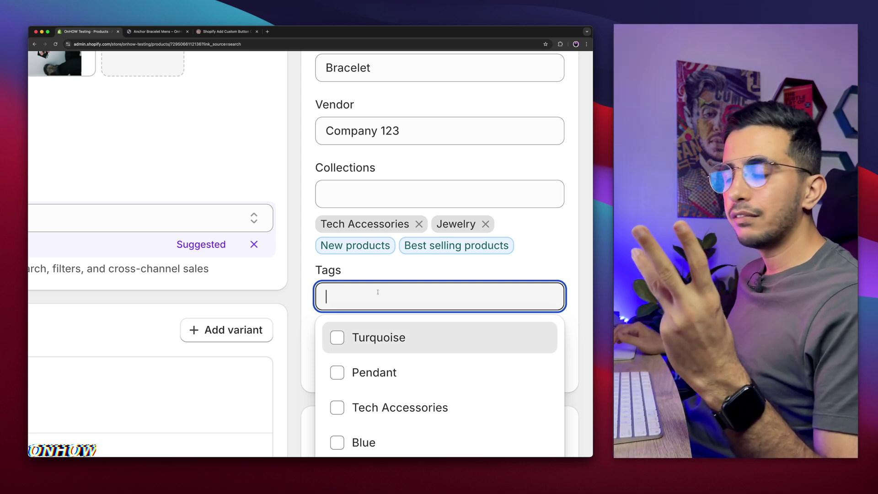
{"action": "type", "text": "btn"}
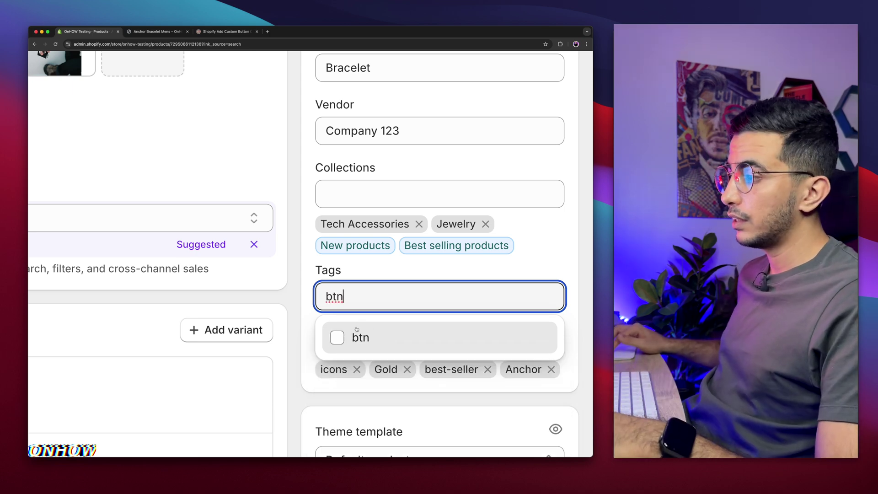
{"action": "left_click", "coordinate": [338, 338]}
{"action": "left_click", "coordinate": [382, 408]}
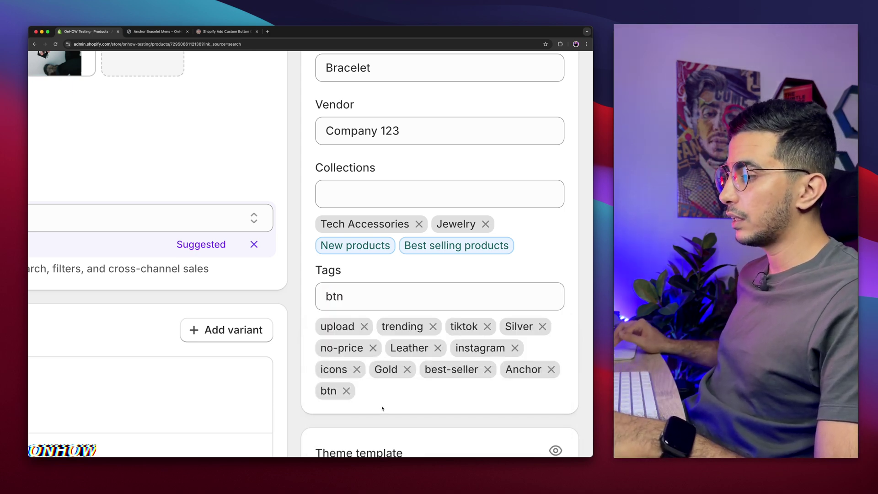
{"action": "double_click", "coordinate": [322, 391]}
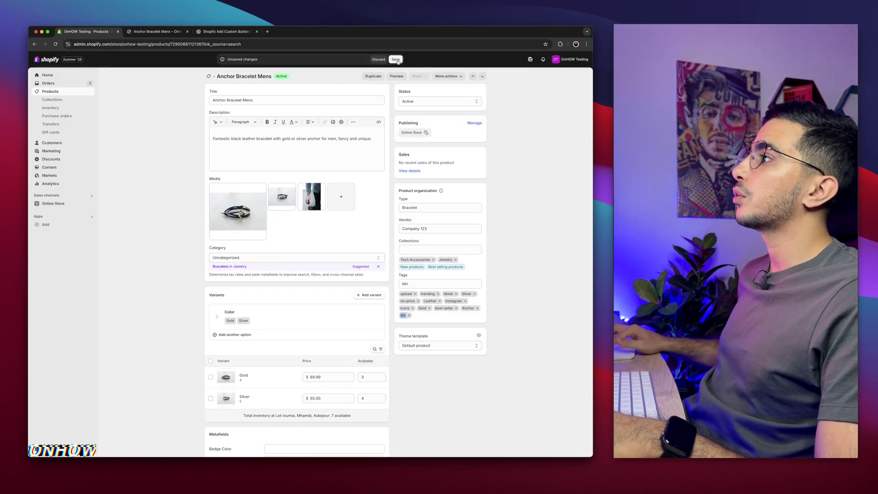
{"action": "left_click", "coordinate": [396, 60]}
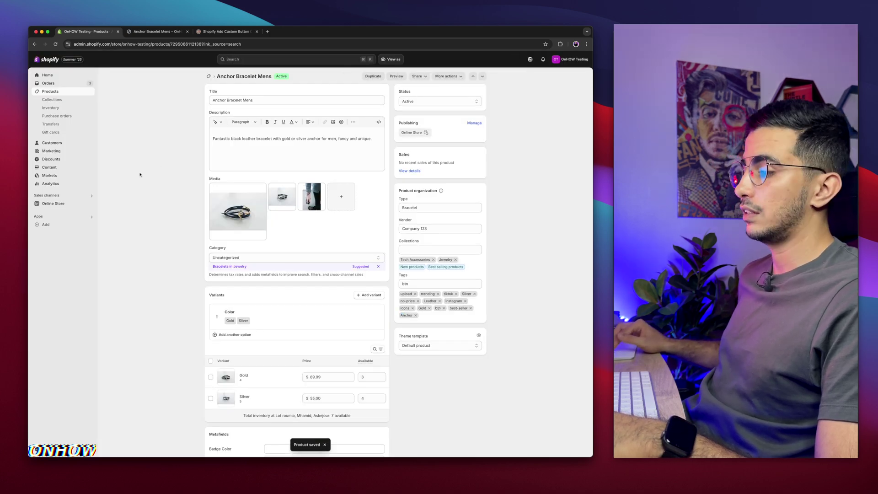
Reload the Anchor Bracelet Mens storefront and try the new Custom Button below Buy it now
{"action": "left_click", "coordinate": [155, 32]}
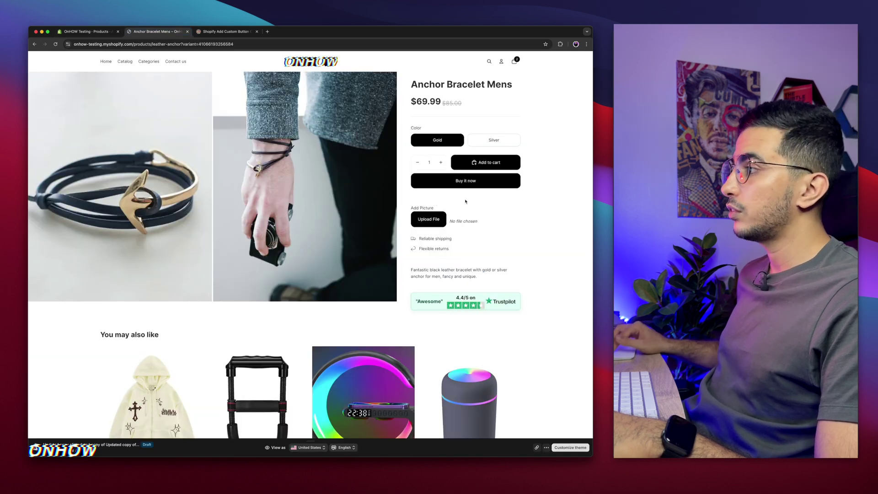
{"action": "left_click", "coordinate": [101, 33]}
{"action": "left_click", "coordinate": [155, 32]}
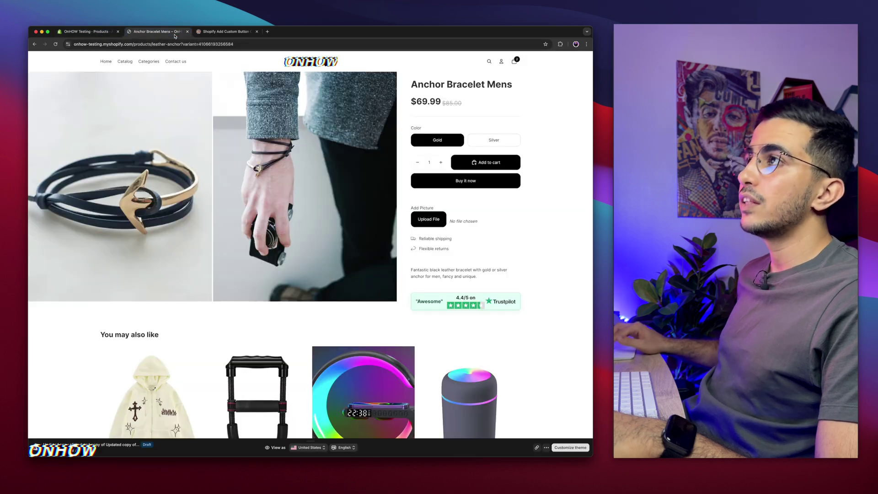
{"action": "left_click", "coordinate": [55, 45]}
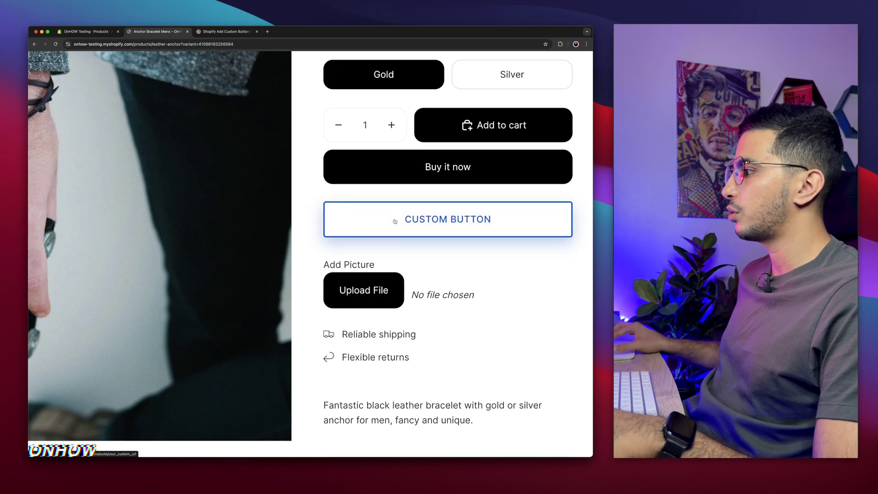
{"action": "key", "text": "ctrl+0"}
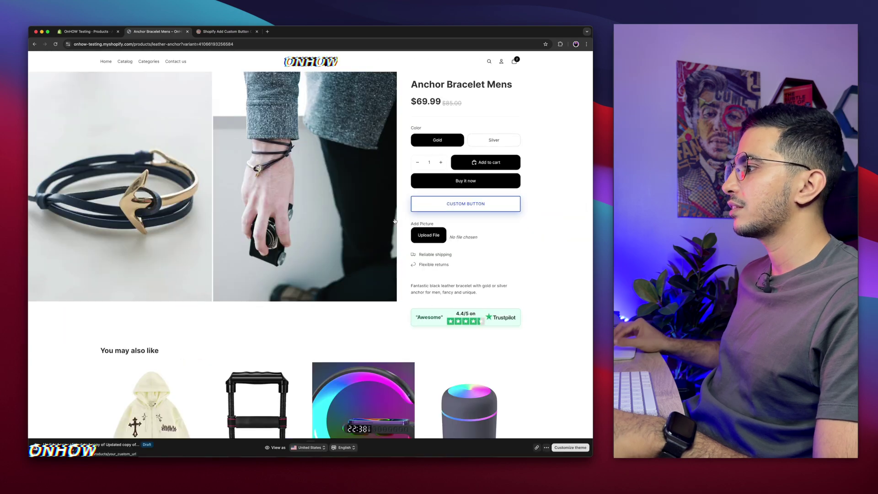
{"action": "left_click", "coordinate": [466, 209]}
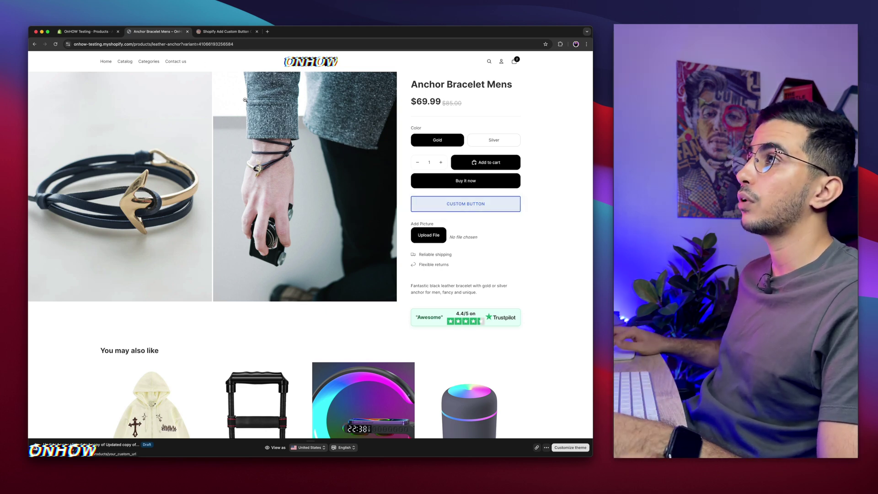
{"action": "left_click", "coordinate": [217, 33]}
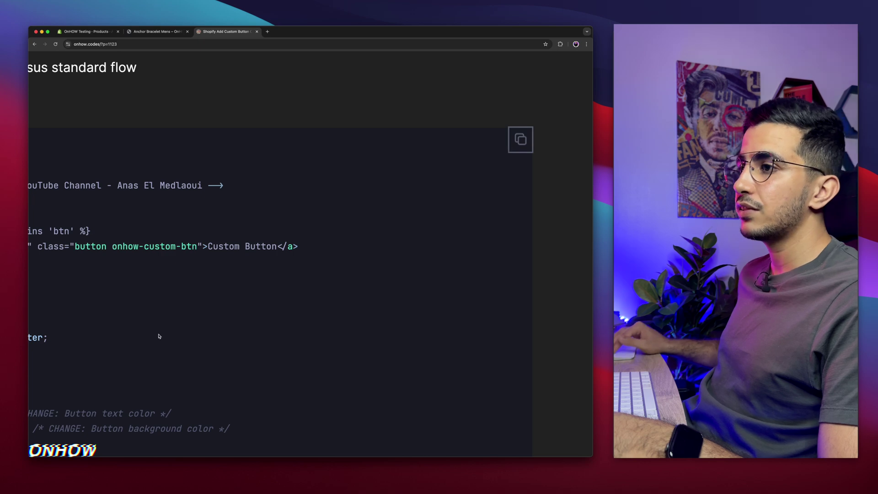
{"action": "scroll", "coordinate": [160, 337], "scroll_direction": "left", "scroll_amount": 5}
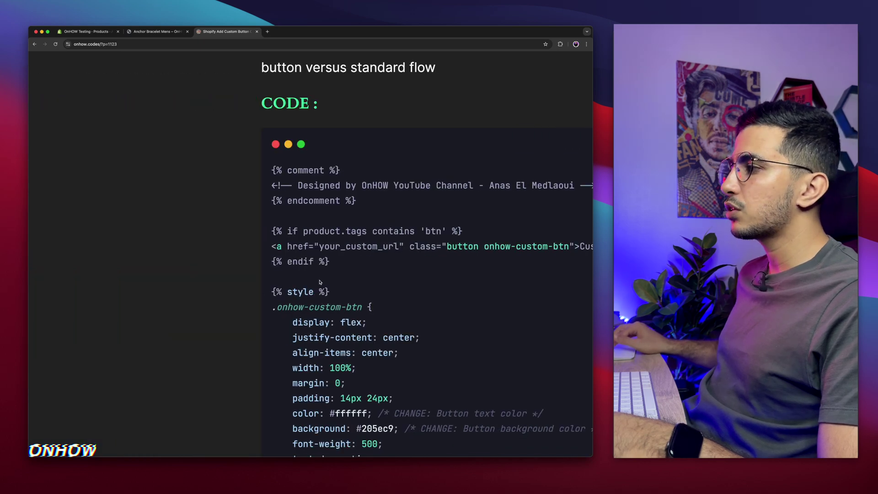
{"action": "scroll", "coordinate": [322, 248], "scroll_direction": "right", "scroll_amount": 2}
{"action": "scroll", "coordinate": [324, 247], "scroll_direction": "left", "scroll_amount": 2}
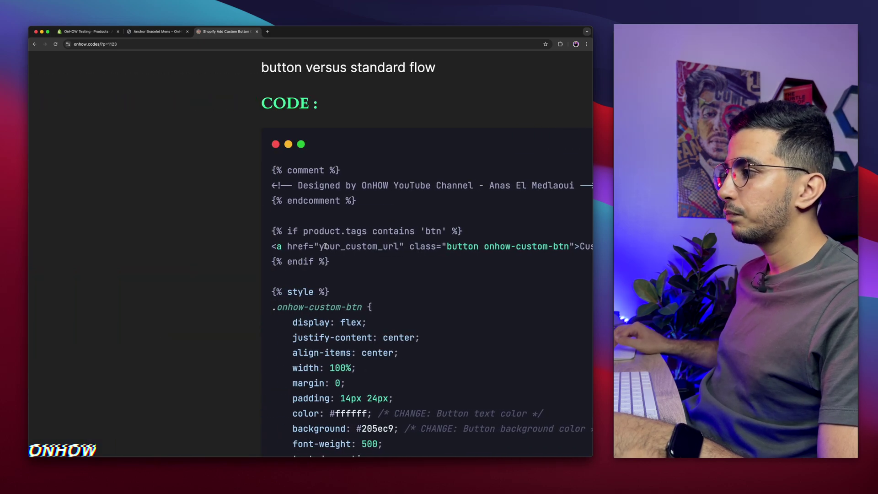
{"action": "left_click_drag", "start_coordinate": [321, 247], "coordinate": [397, 246]}
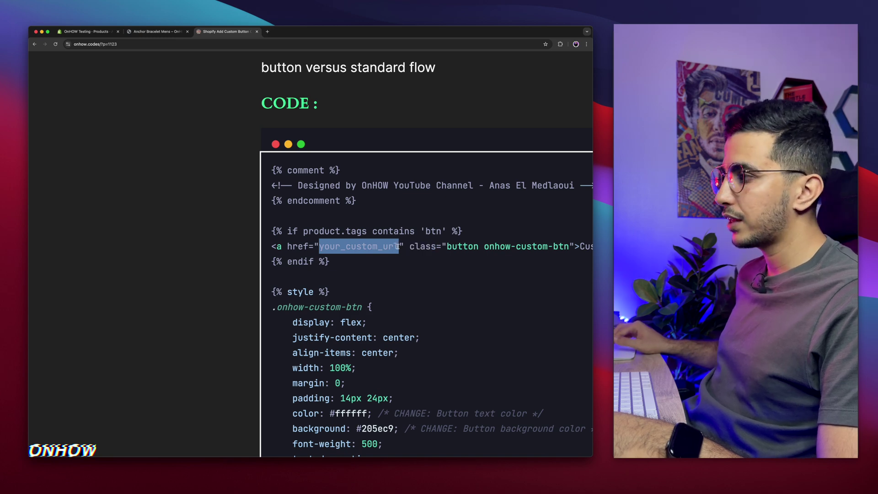
{"action": "left_click", "coordinate": [327, 246]}
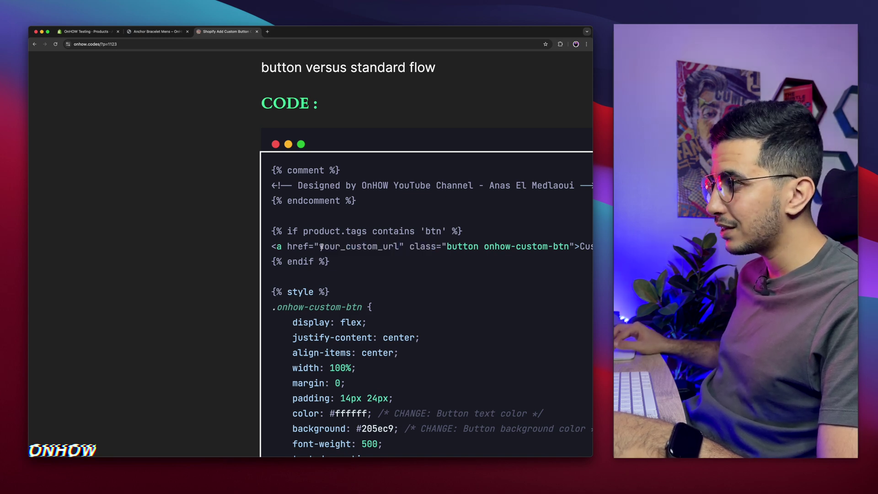
{"action": "left_click_drag", "start_coordinate": [320, 246], "coordinate": [403, 247]}
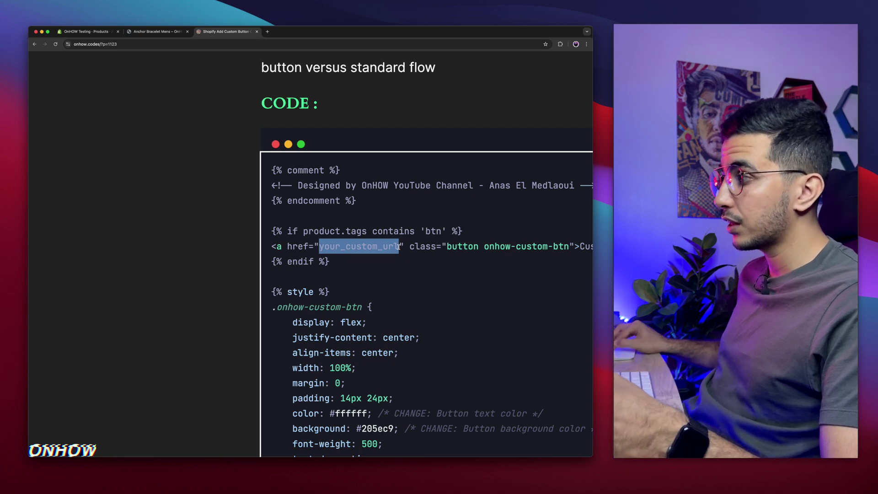
{"action": "scroll", "coordinate": [416, 309], "scroll_direction": "down", "scroll_amount": 5}
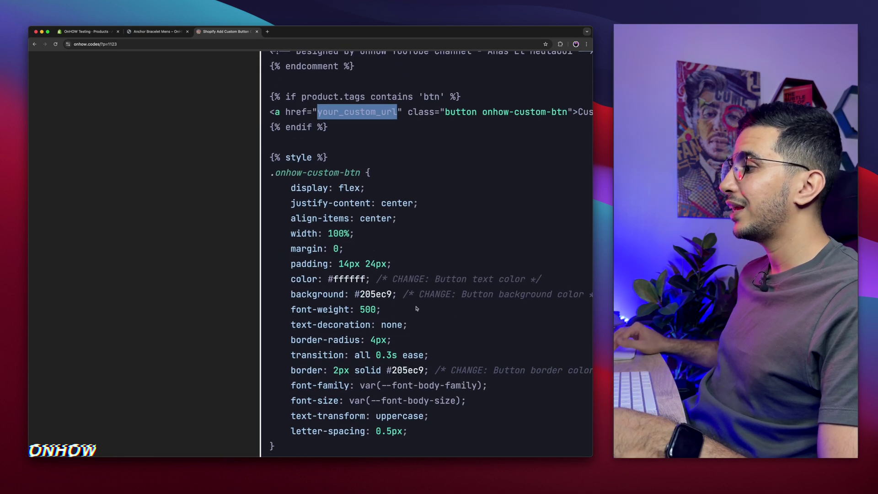
{"action": "scroll", "coordinate": [416, 308], "scroll_direction": "right", "scroll_amount": 3}
{"action": "scroll", "coordinate": [416, 309], "scroll_direction": "down", "scroll_amount": 5}
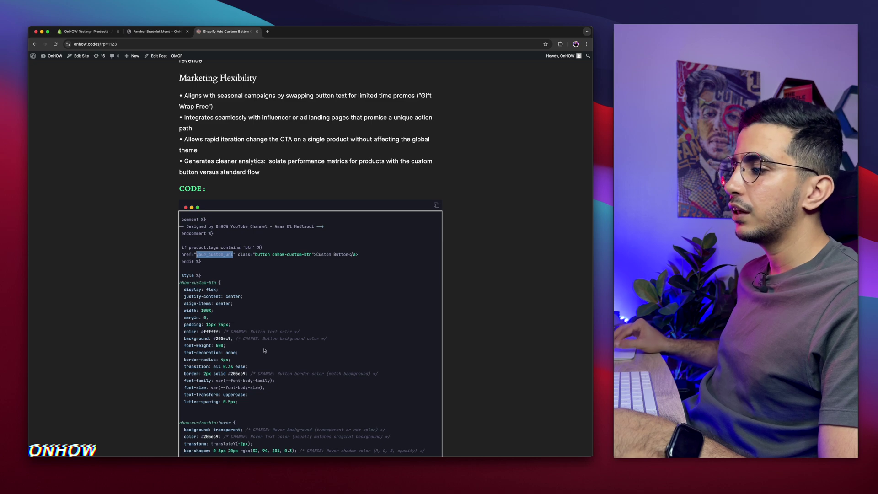
{"action": "scroll", "coordinate": [265, 350], "scroll_direction": "down", "scroll_amount": 3}
{"action": "scroll", "coordinate": [263, 280], "scroll_direction": "up", "scroll_amount": 5}
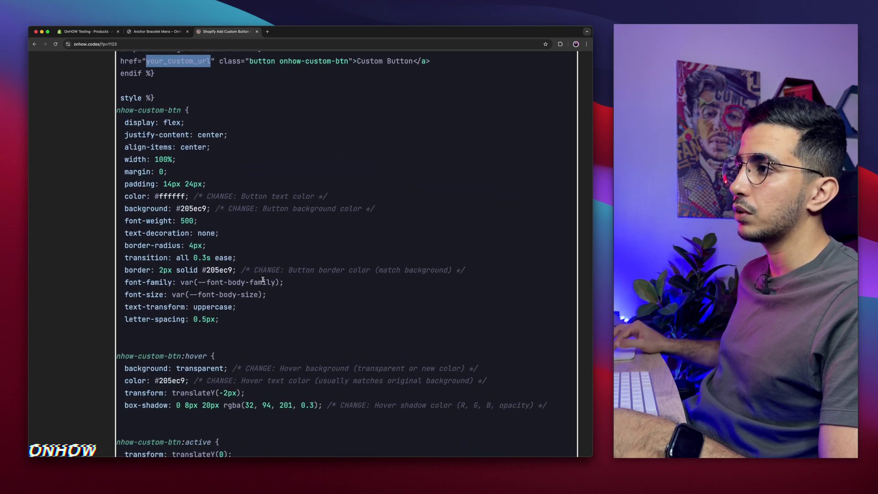
{"action": "left_click_drag", "start_coordinate": [206, 195], "coordinate": [359, 201]}
{"action": "left_click", "coordinate": [207, 205]}
{"action": "left_click_drag", "start_coordinate": [207, 195], "coordinate": [320, 194]}
{"action": "left_click", "coordinate": [251, 195]}
{"action": "left_click_drag", "start_coordinate": [155, 196], "coordinate": [188, 196]}
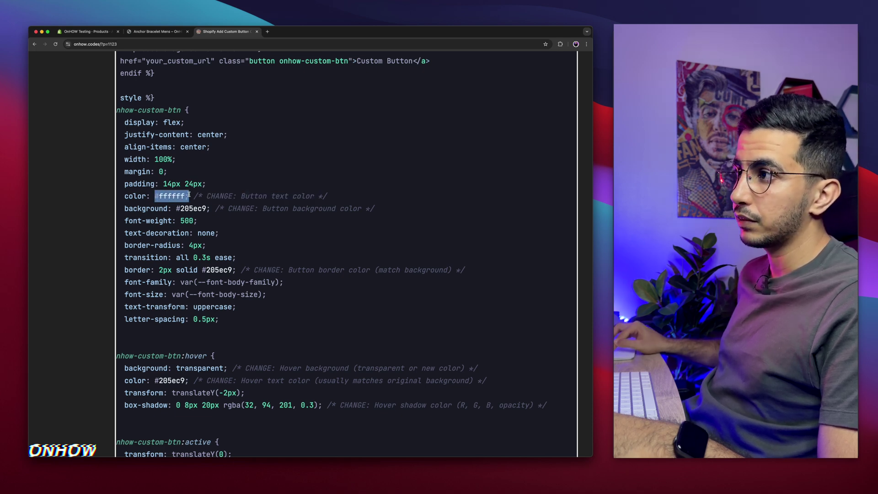
{"action": "left_click", "coordinate": [251, 206]}
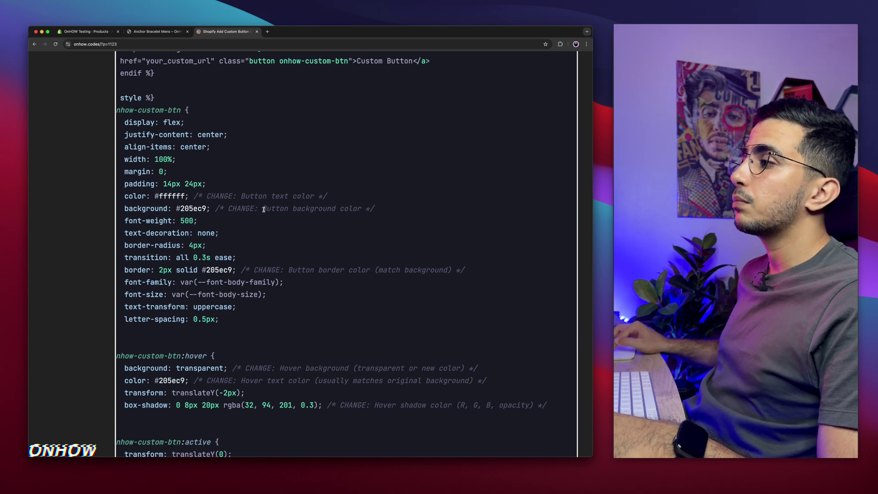
{"action": "left_click_drag", "start_coordinate": [264, 209], "coordinate": [360, 207]}
{"action": "left_click_drag", "start_coordinate": [176, 208], "coordinate": [202, 209]}
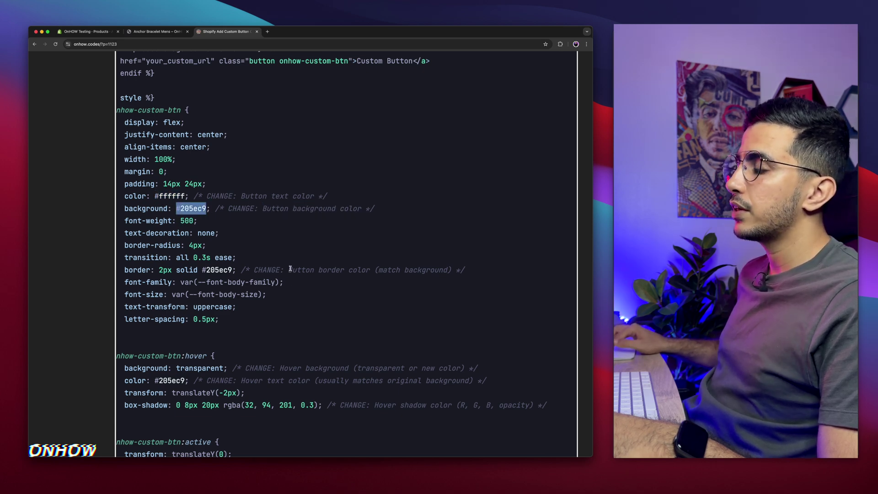
{"action": "left_click_drag", "start_coordinate": [289, 268], "coordinate": [443, 270]}
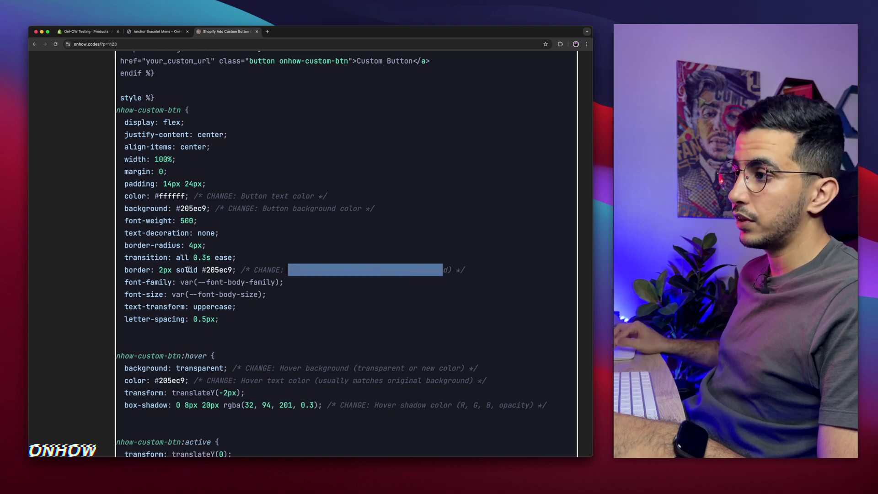
{"action": "left_click_drag", "start_coordinate": [203, 269], "coordinate": [236, 270]}
{"action": "scroll", "coordinate": [237, 270], "scroll_direction": "down", "scroll_amount": 3}
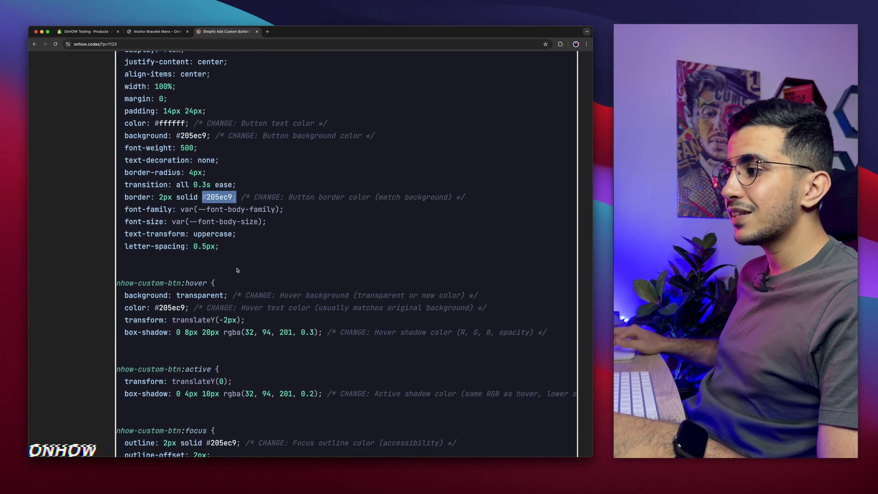
{"action": "left_click_drag", "start_coordinate": [283, 287], "coordinate": [387, 287]}
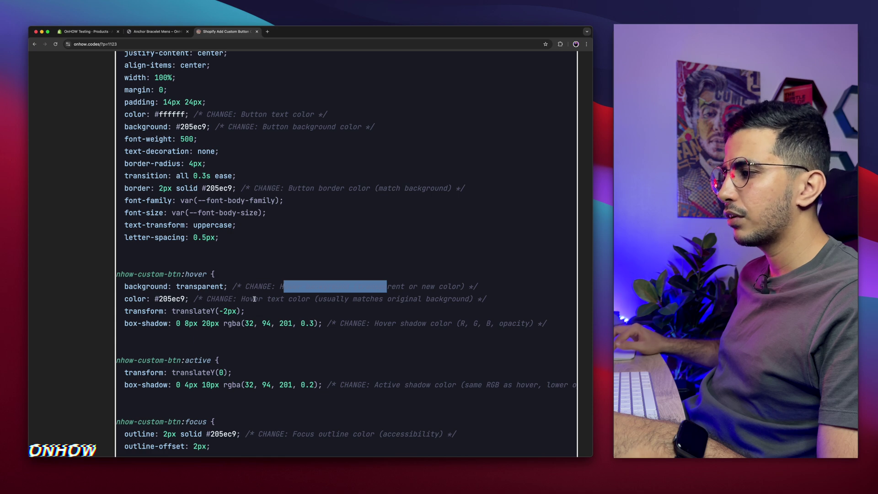
{"action": "left_click_drag", "start_coordinate": [243, 299], "coordinate": [489, 319]}
{"action": "scroll", "coordinate": [405, 332], "scroll_direction": "down", "scroll_amount": 3}
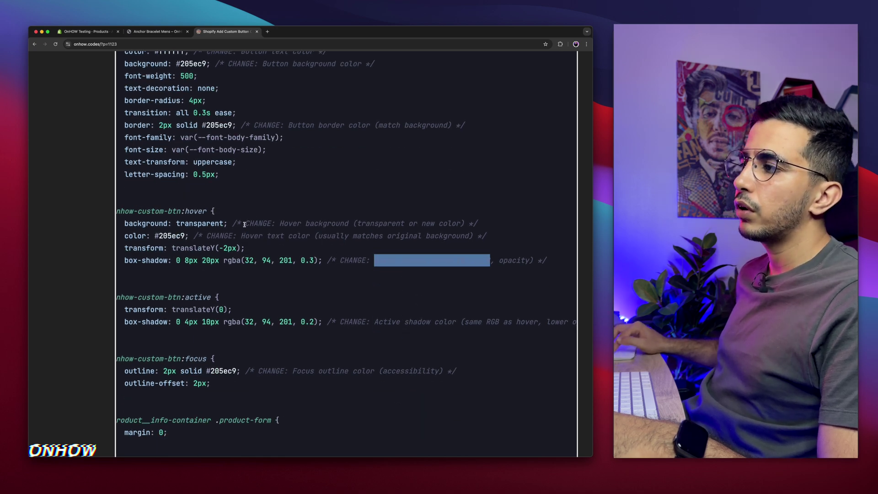
{"action": "left_click_drag", "start_coordinate": [245, 224], "coordinate": [272, 224]}
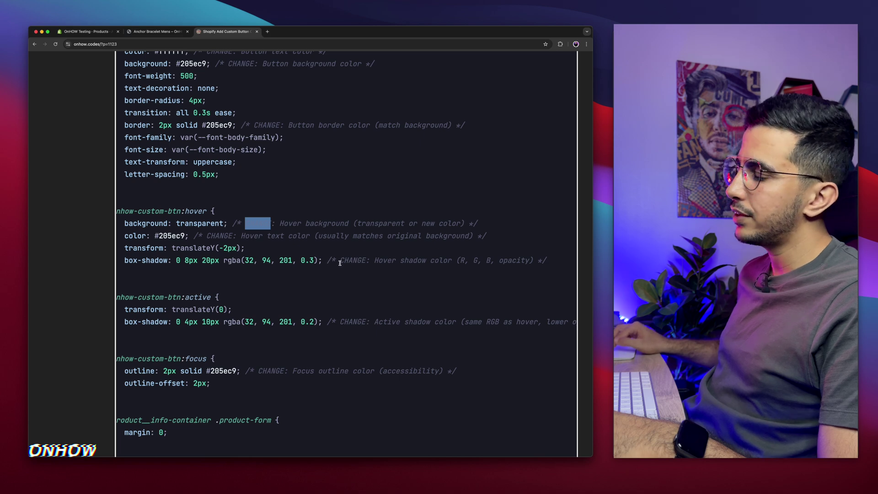
{"action": "left_click_drag", "start_coordinate": [339, 261], "coordinate": [368, 263]}
{"action": "left_click_drag", "start_coordinate": [336, 323], "coordinate": [391, 322]}
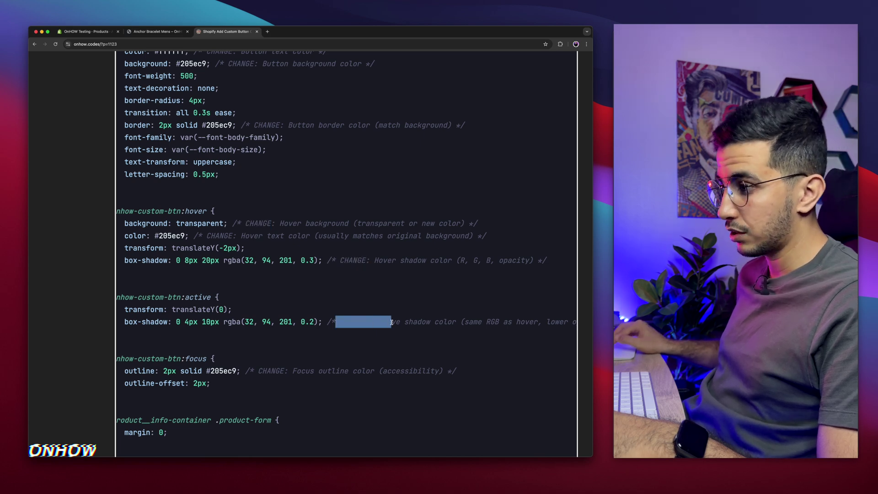
Return to the Anchor Bracelet Mens product page showing the blue Custom Button below Buy it now
{"action": "left_click", "coordinate": [138, 32]}
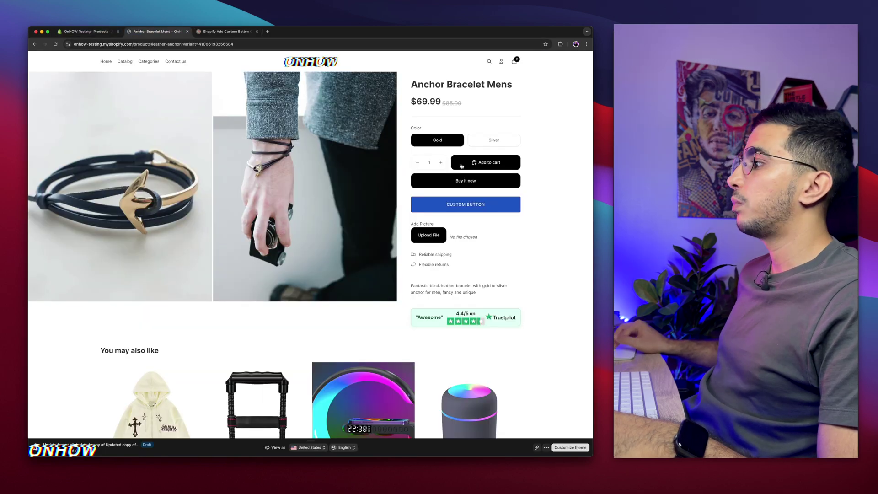